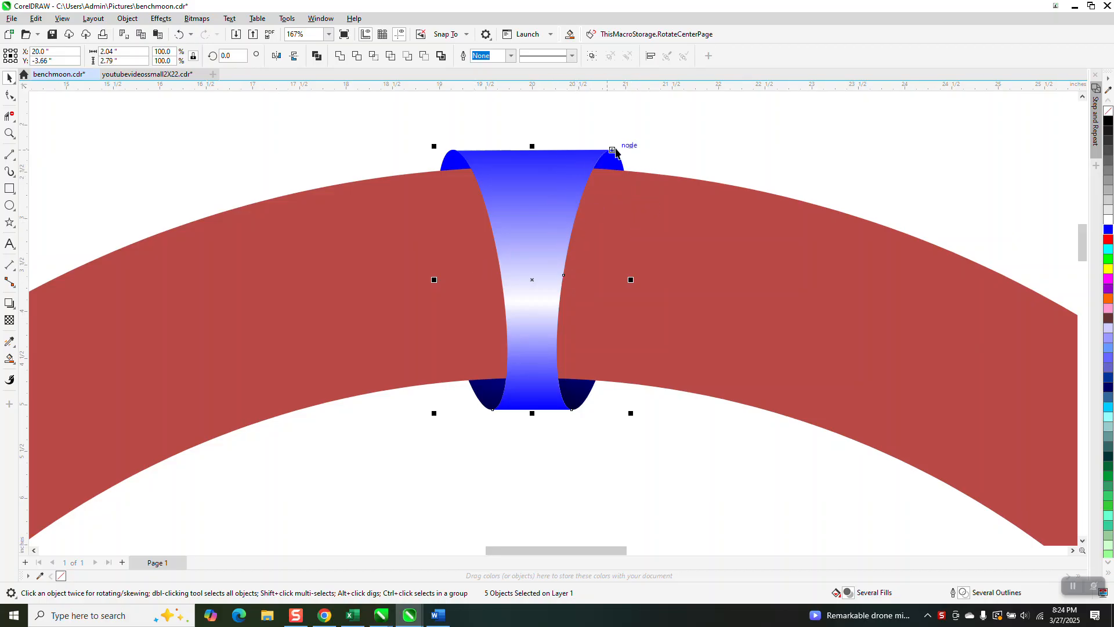
- Try to shift the blue ring sideways along the red band, and undo the move
left_click_drag(615, 157, 734, 152)
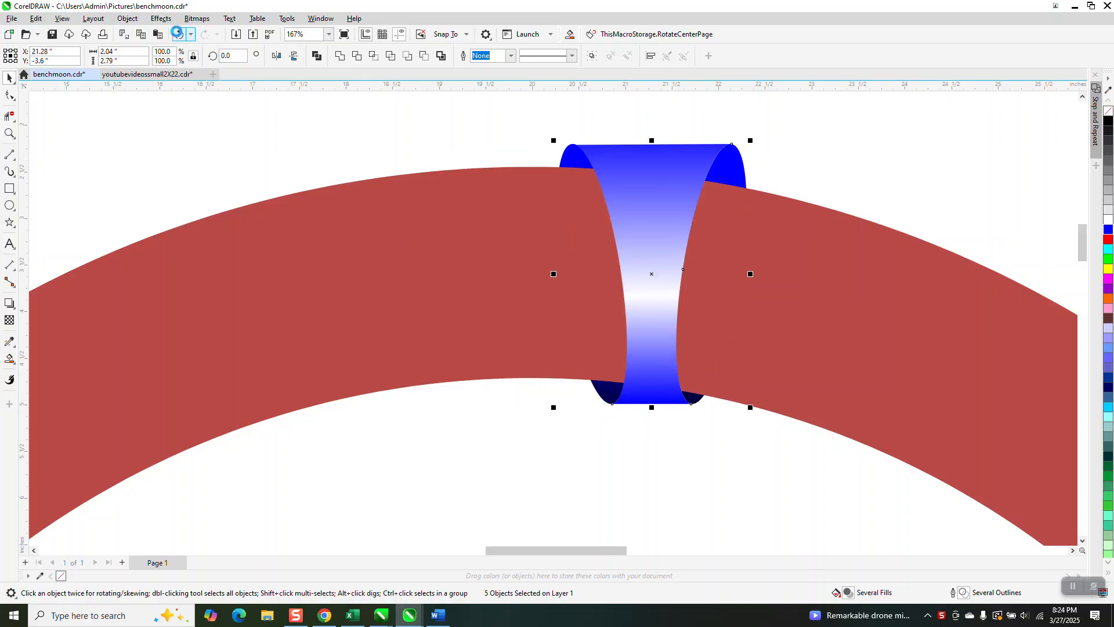
left_click(179, 34)
left_click(293, 57)
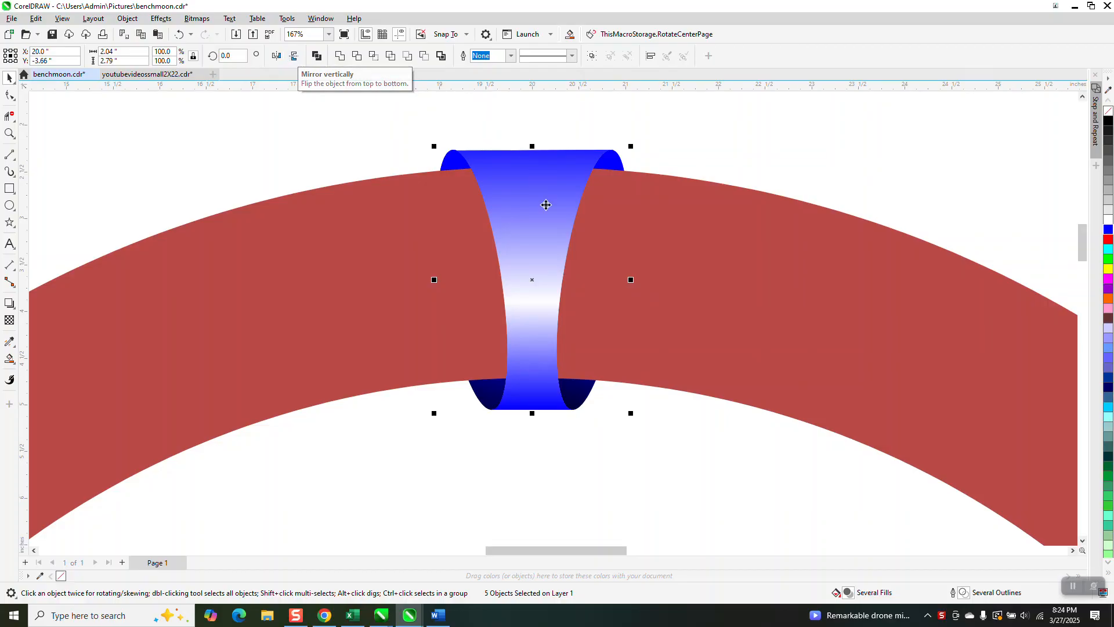
left_click(550, 243)
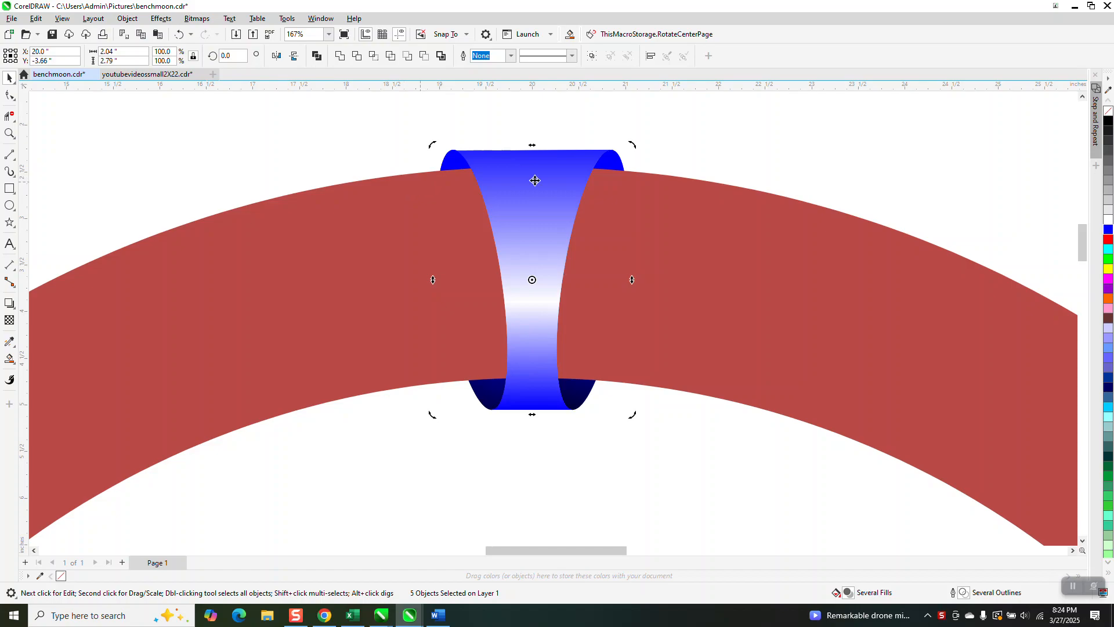
- Drop a copy of the ring lower on the red band and delete that copy
left_click(576, 157)
left_click(577, 158)
left_click_drag(591, 165, 561, 297)
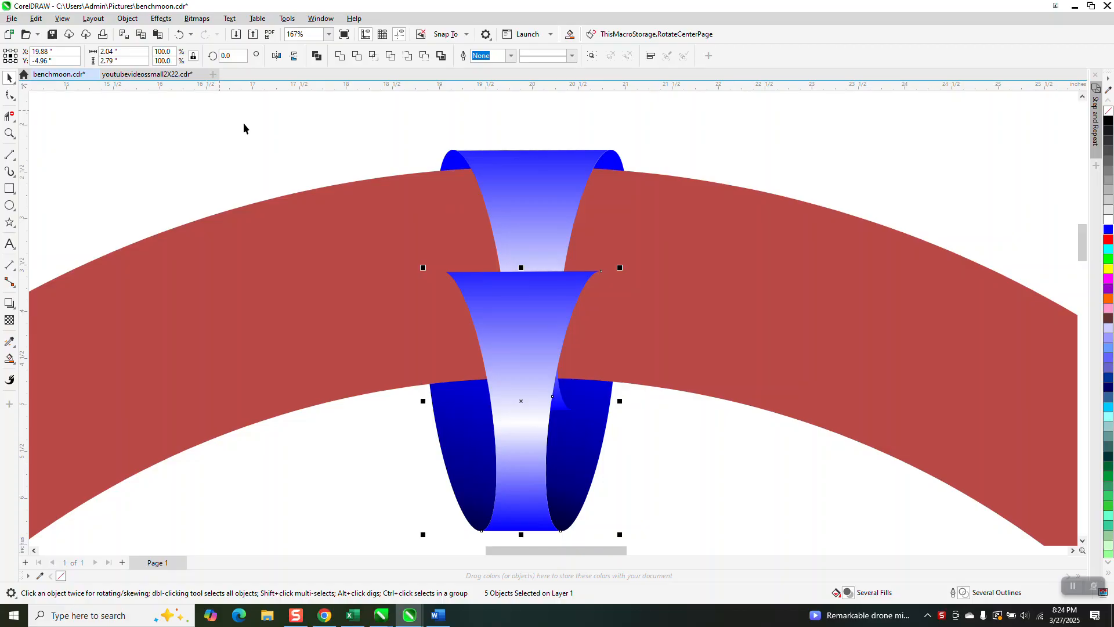
key("Delete")
- Delete the ring's two side ellipses and its centre ribbon, and undo these deletions
left_click(617, 172)
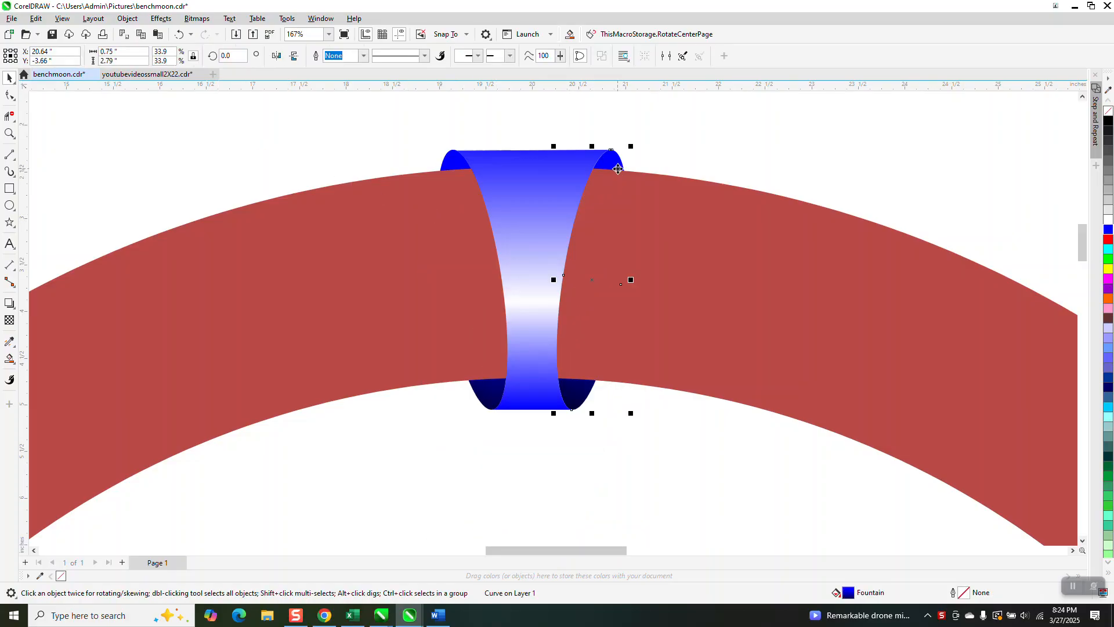
key("Delete")
left_click(485, 170)
key("Delete")
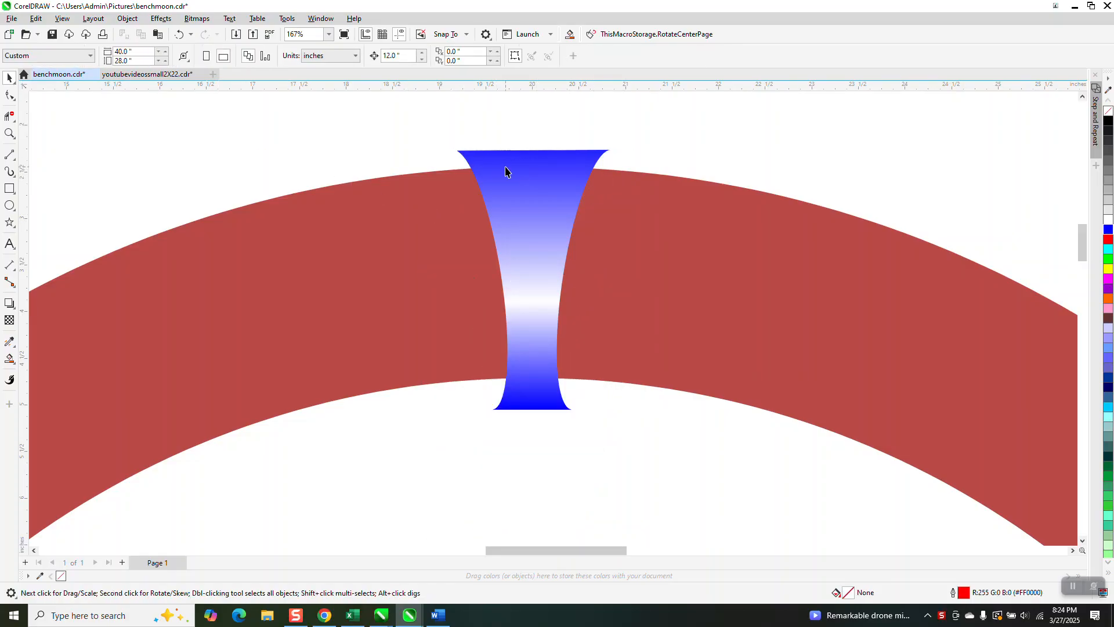
left_click(507, 172)
key("Delete")
left_click(176, 36)
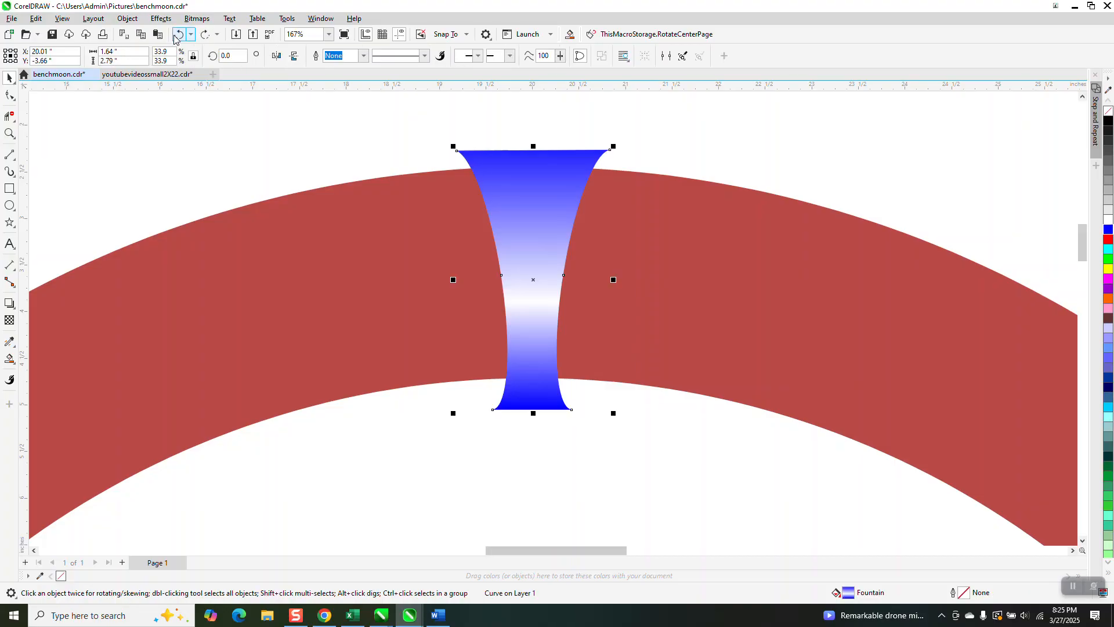
left_click(176, 36)
left_click(175, 36)
- Select all five objects of the blue ring and group them
left_click_drag(411, 162, 721, 485)
key("ctrl+g")
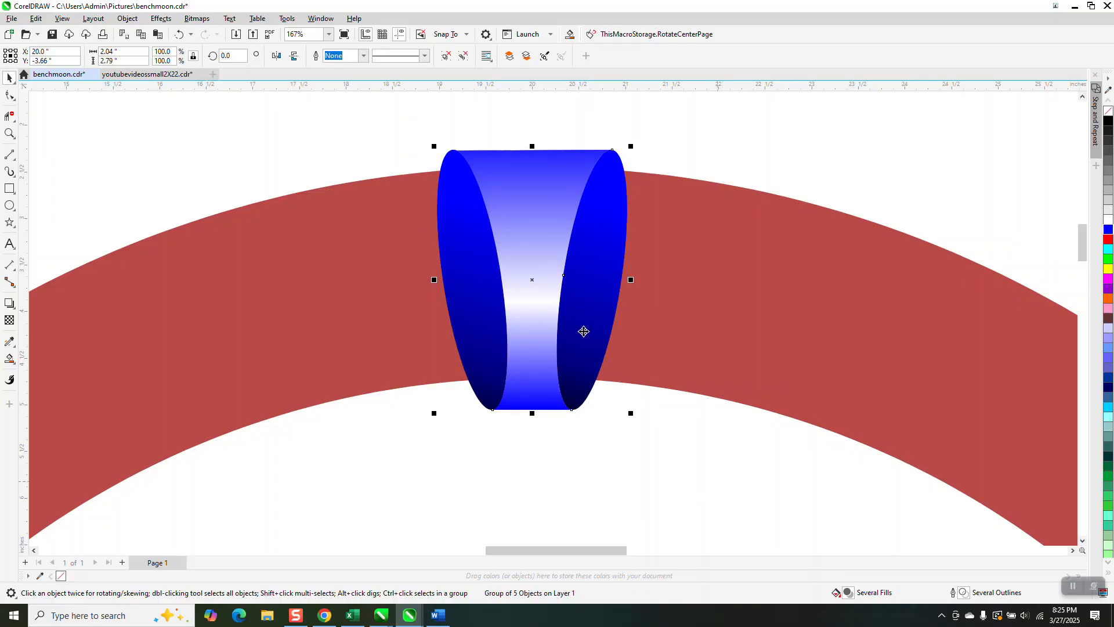
- Create a copy of the grouped ring rotated by 12 degrees along the red band
left_click(533, 281)
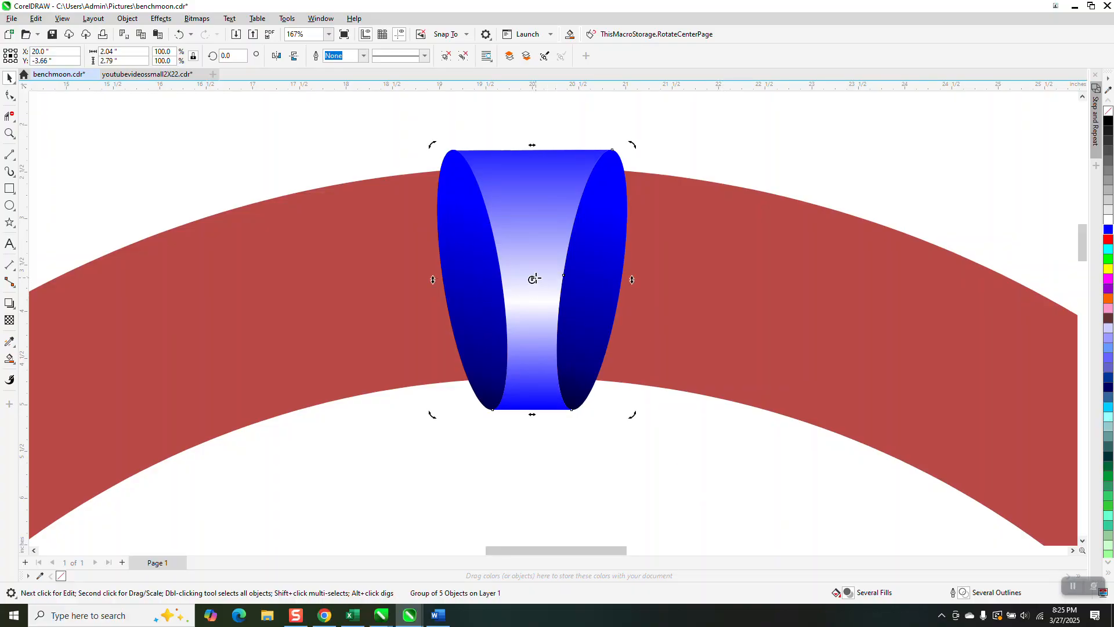
left_click(546, 281)
left_click(534, 281)
left_click(232, 56)
type("12")
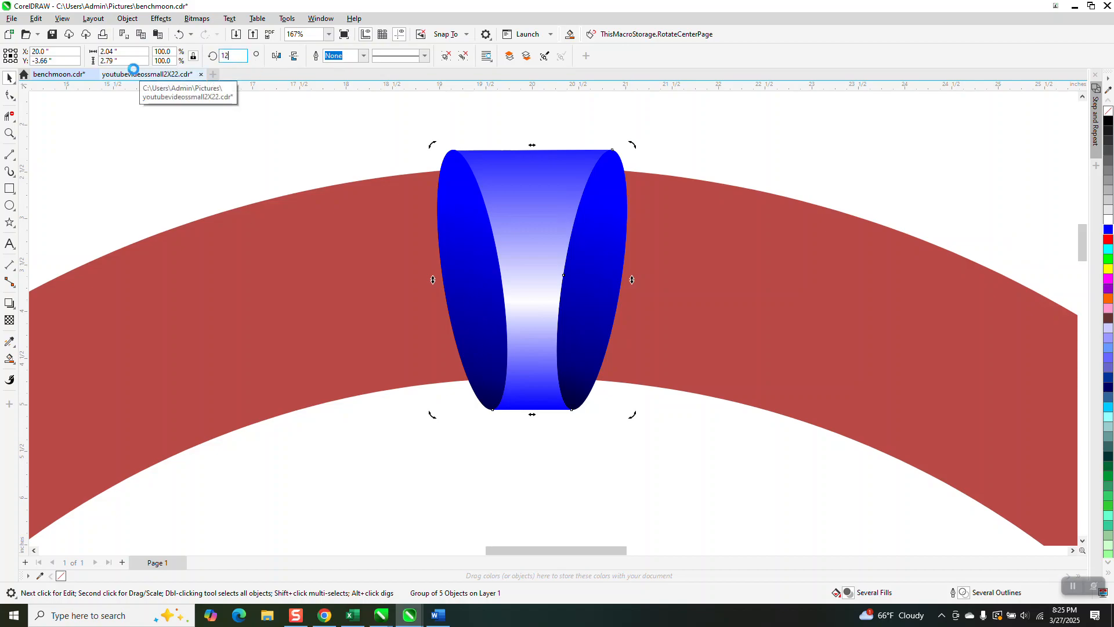
key("Return")
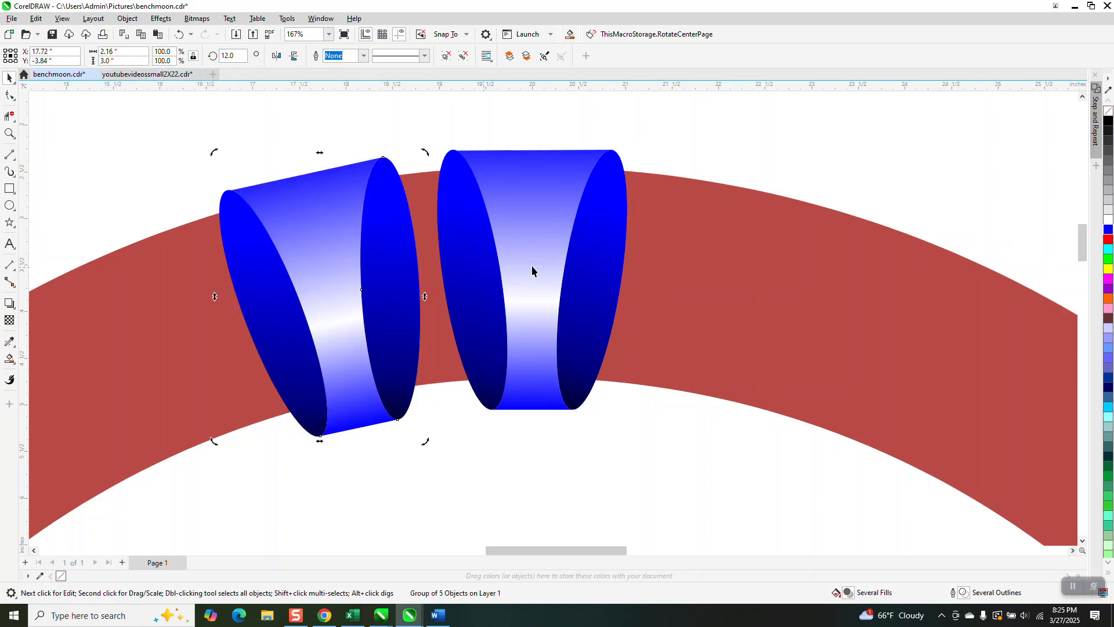
- Undo a trial move of the original ring and delete the rotated copy
left_click_drag(582, 274, 732, 275)
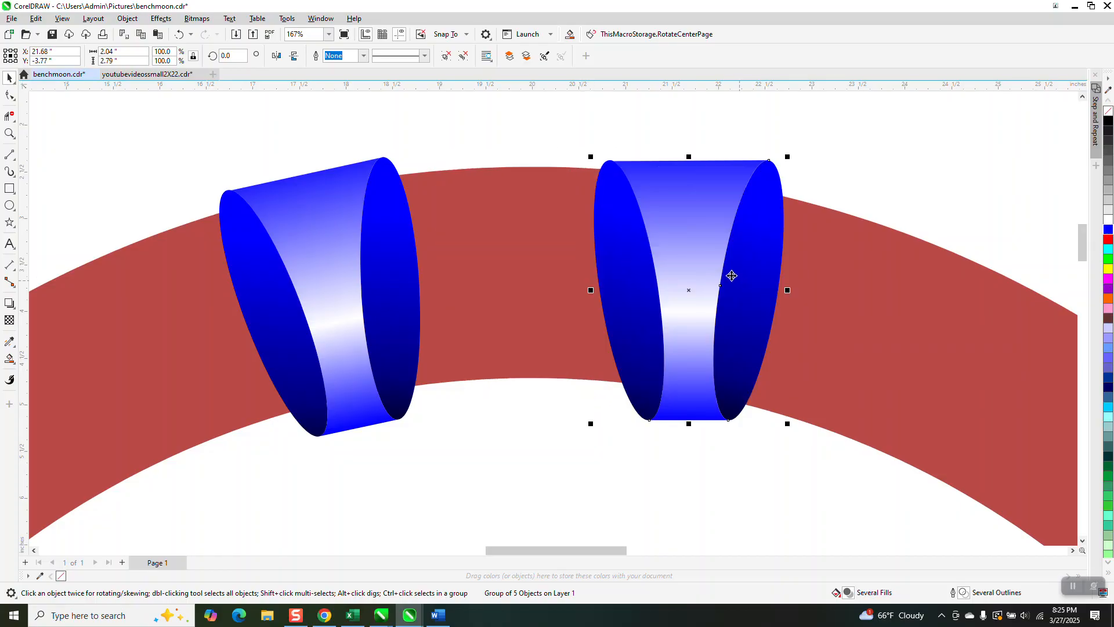
left_click(179, 34)
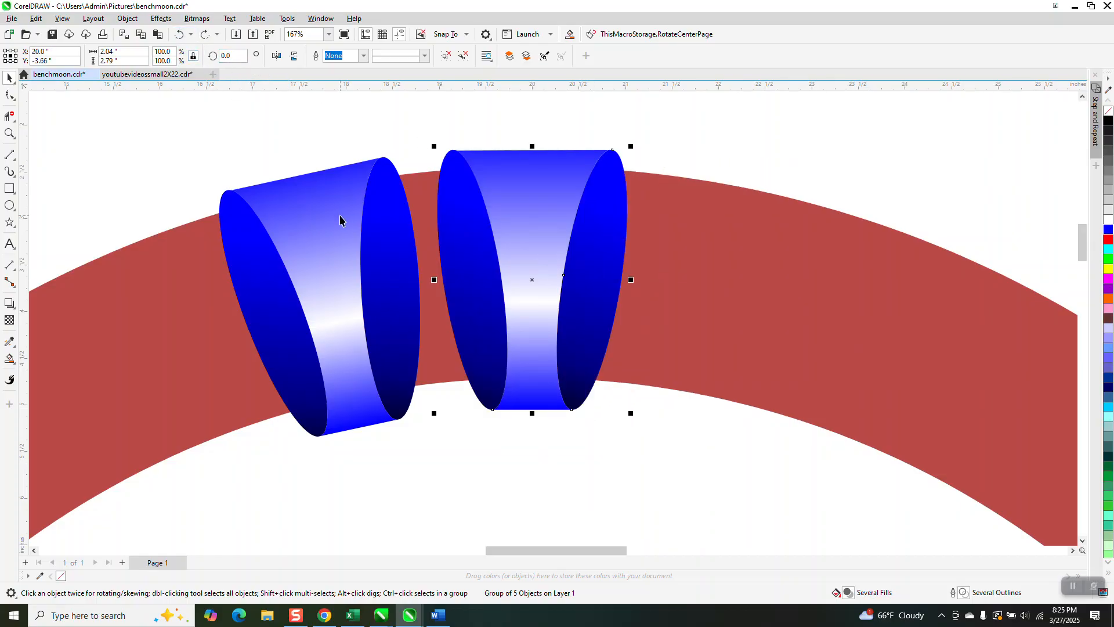
left_click(340, 195)
key("Delete")
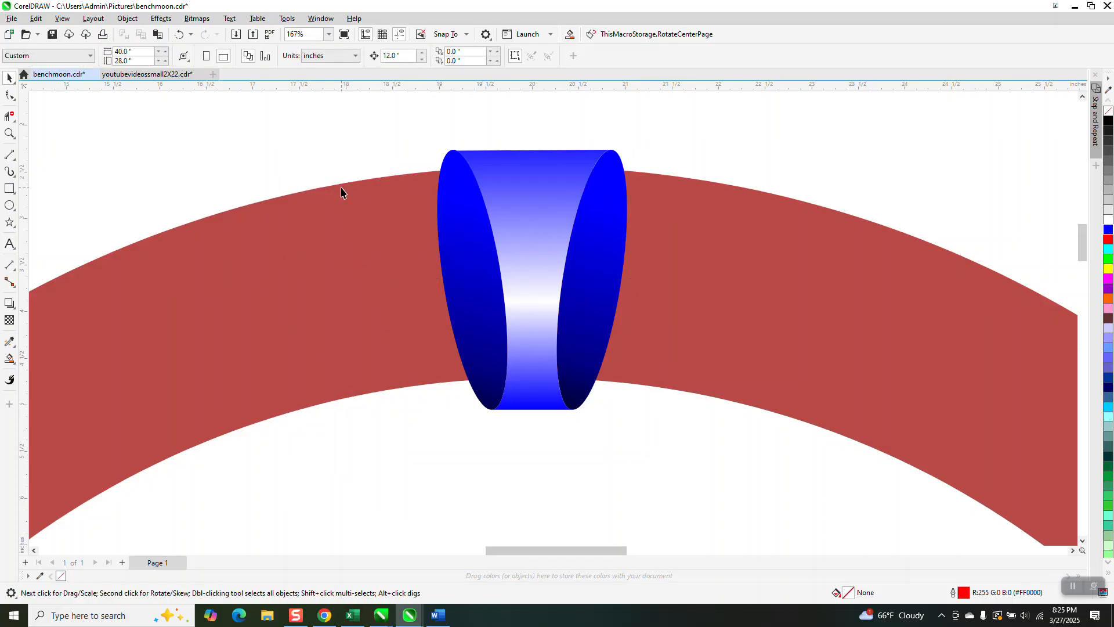
- Ungroup the blue ring into its separate objects
left_click(602, 215)
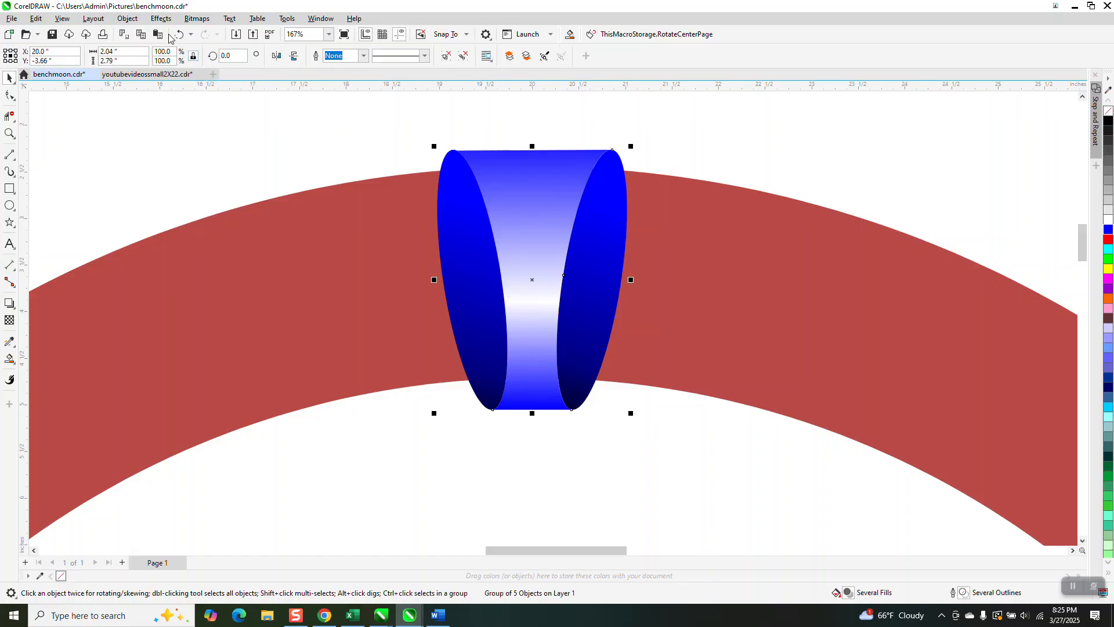
left_click(130, 19)
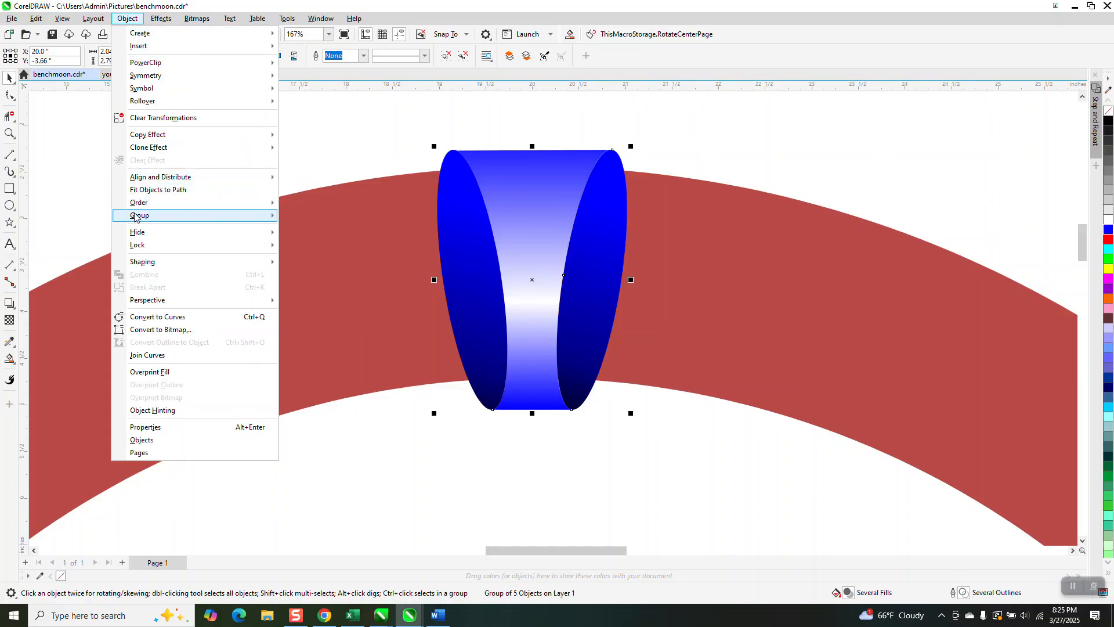
mouse_move(136, 216)
left_click(303, 241)
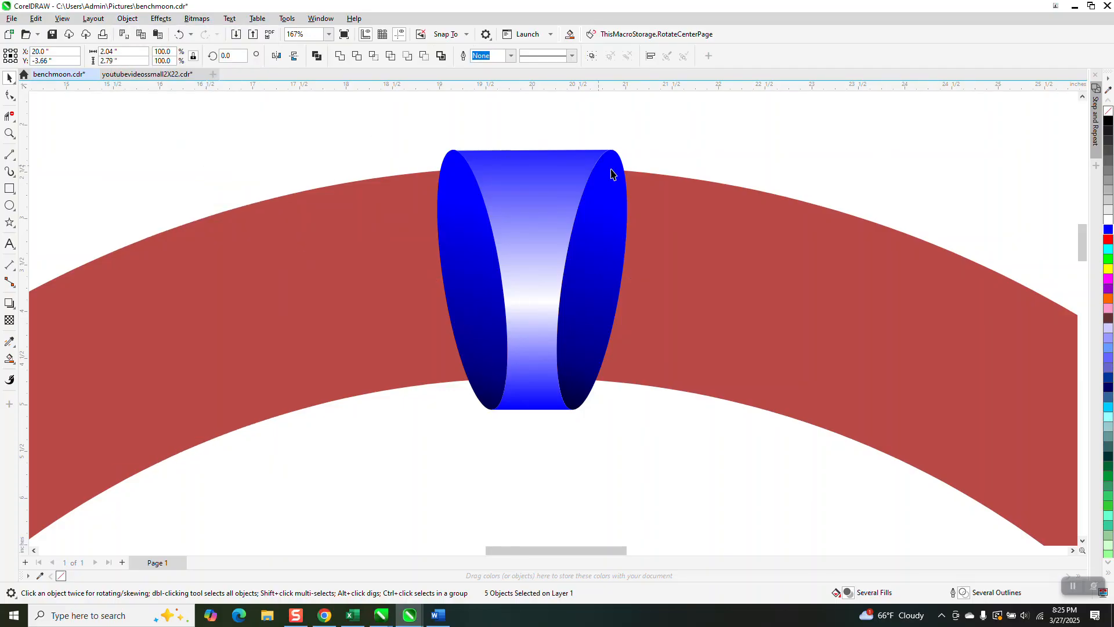
- Remove the fill from both side ellipses of the ring and give each a black outline
left_click(621, 175)
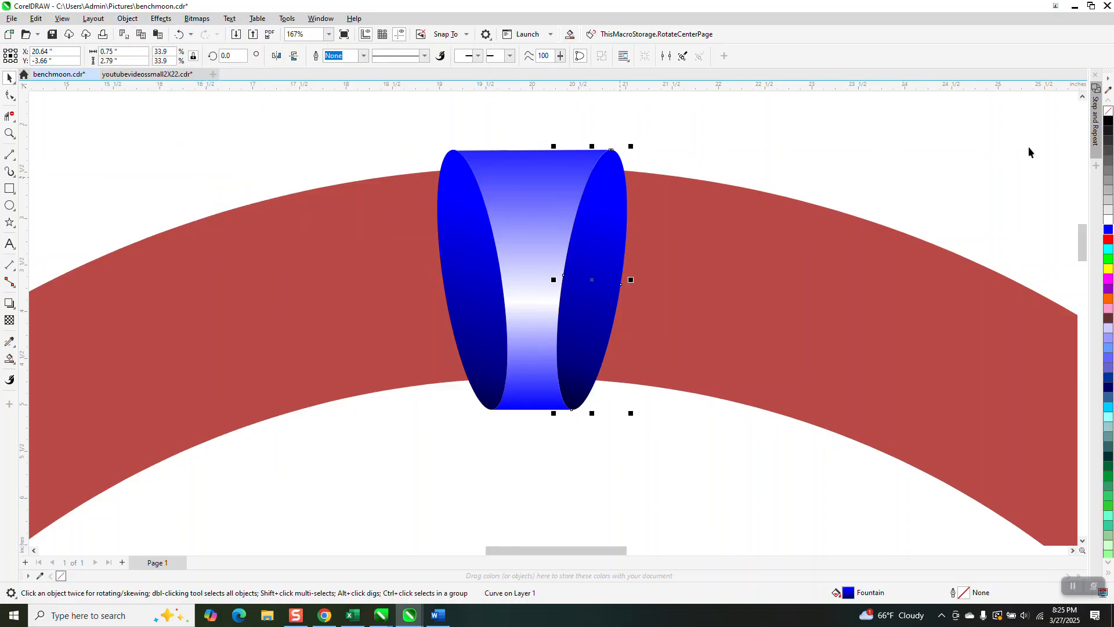
left_click(1108, 111)
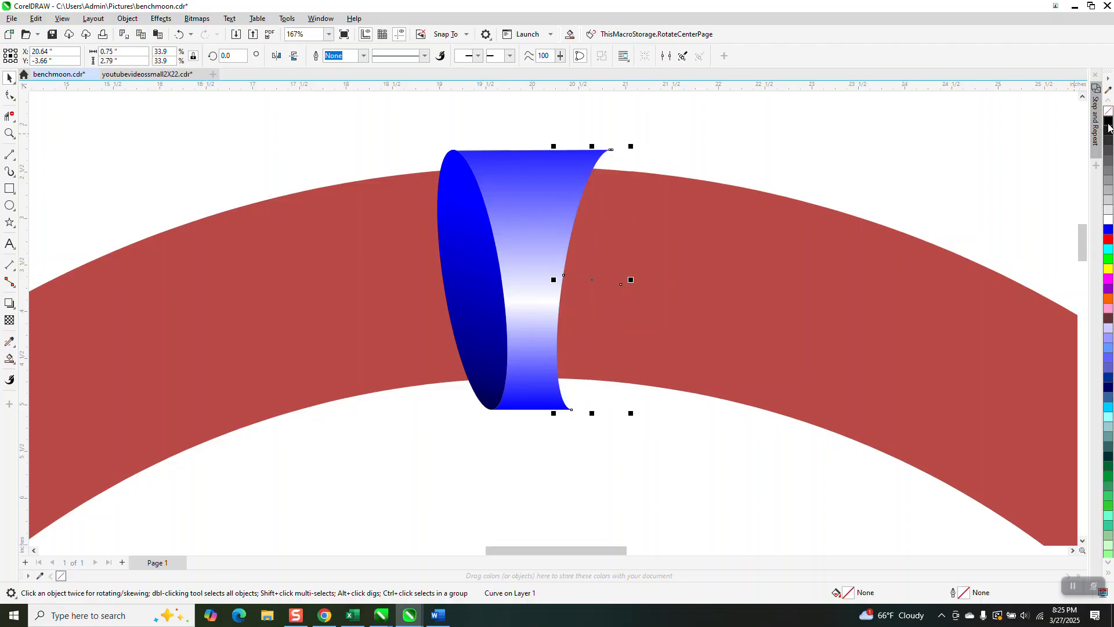
right_click(1108, 121)
left_click(467, 183)
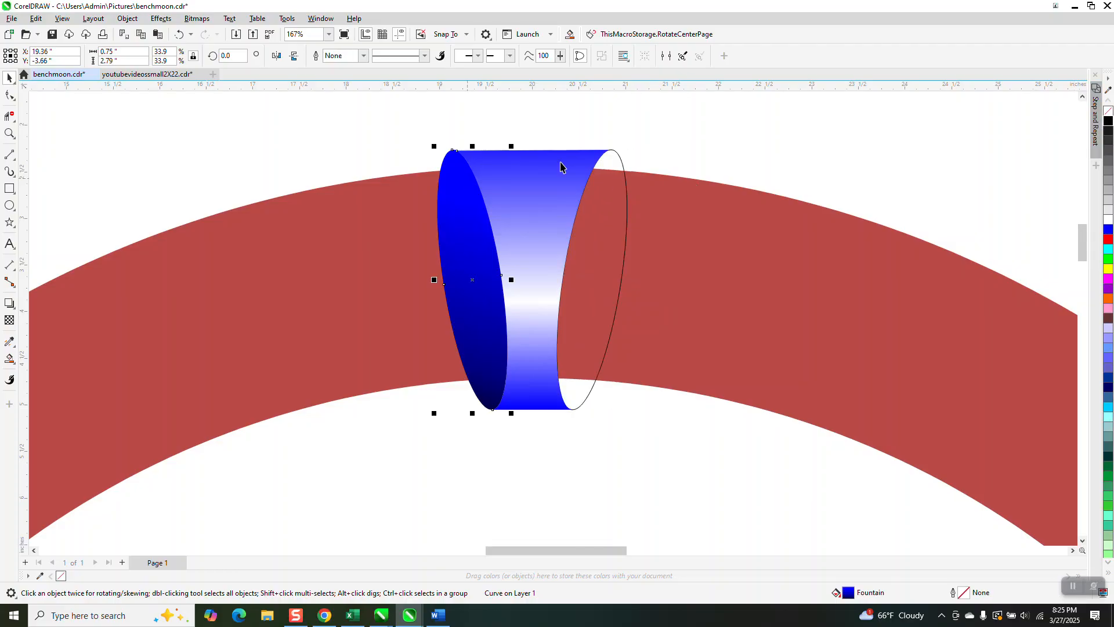
left_click(1108, 110)
right_click(1108, 121)
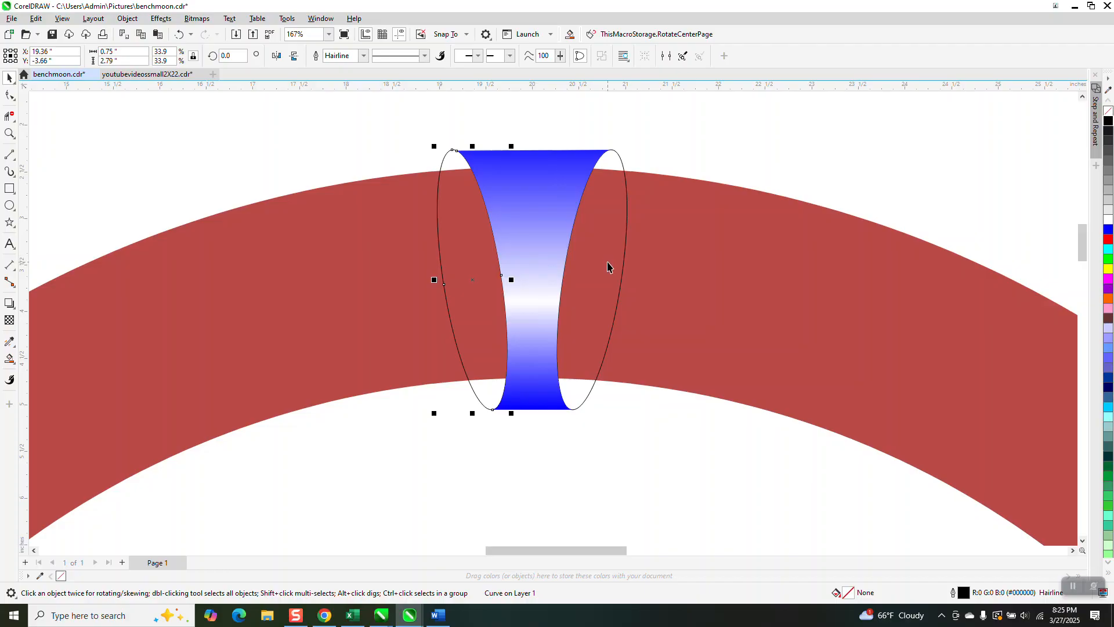
- Use Smart Fill to fill the four ellipse areas above and below the red band with solid blue and no outline
left_click(10, 360)
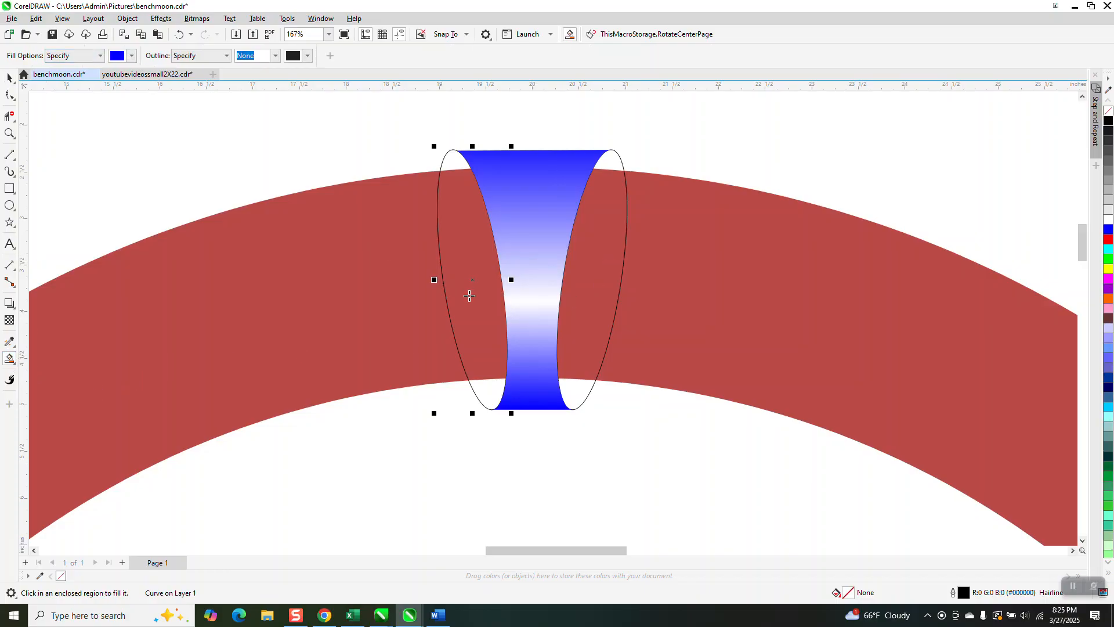
left_click(573, 393)
left_click(493, 390)
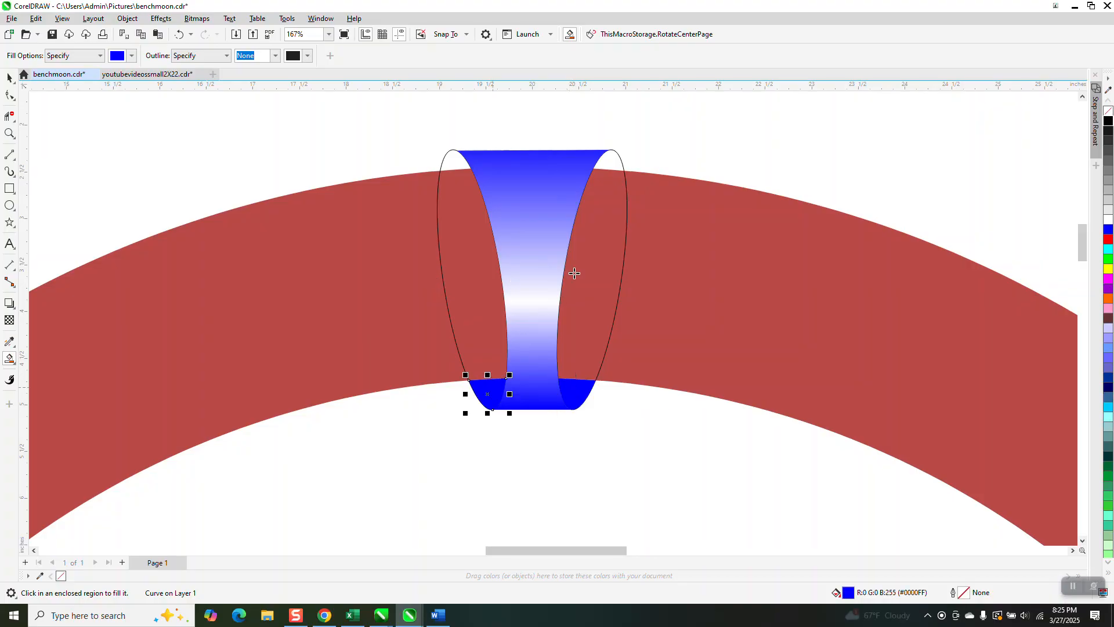
left_click(610, 162)
left_click(456, 163)
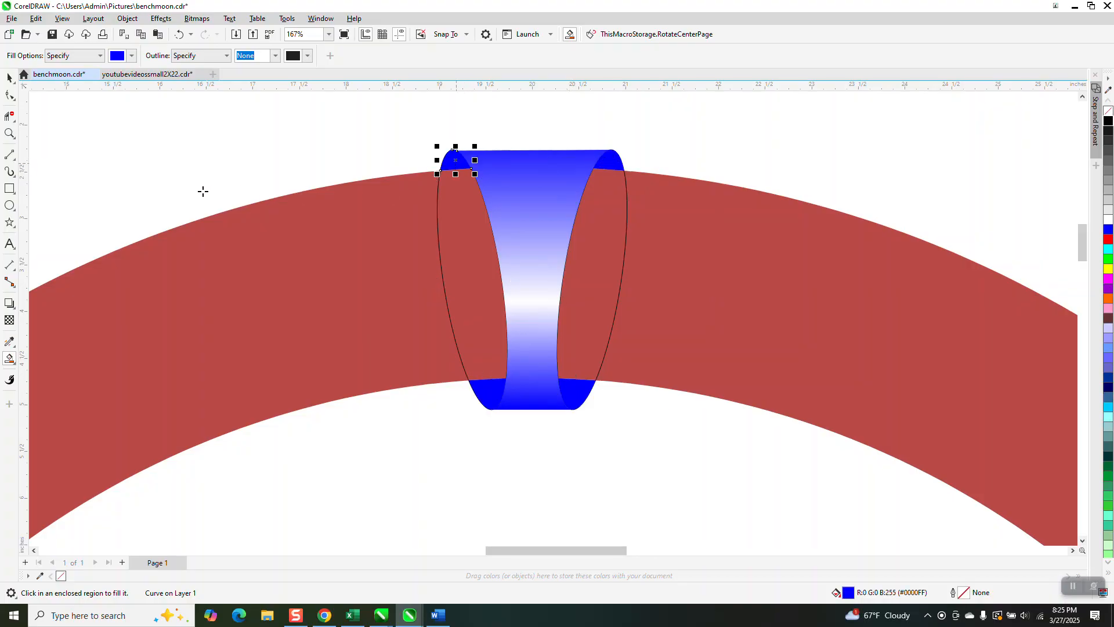
- Try to apply an Interactive Fill gradient with a black end colour to the blue piece at the ribbon's lower right
left_click(10, 133)
left_click_drag(434, 350, 685, 457)
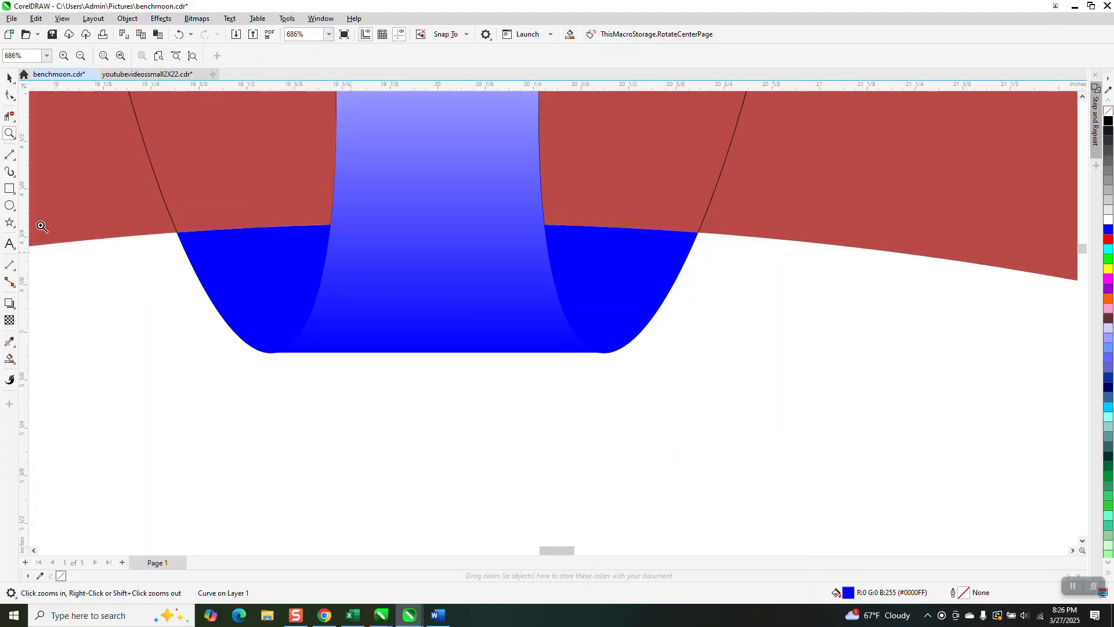
left_click(14, 349)
left_click(12, 362)
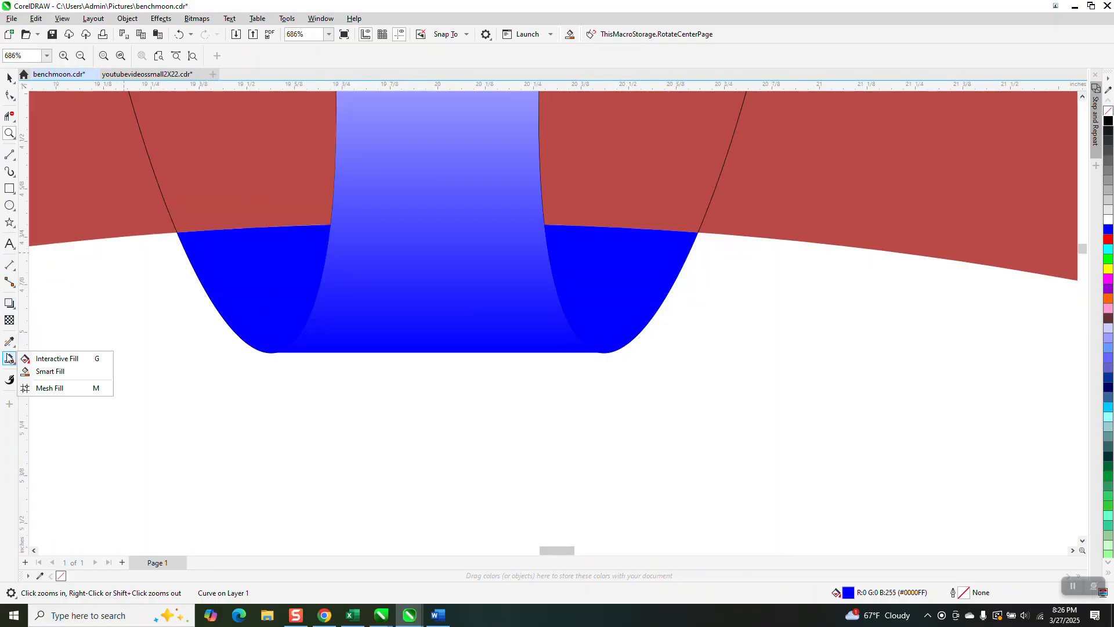
left_click(43, 360)
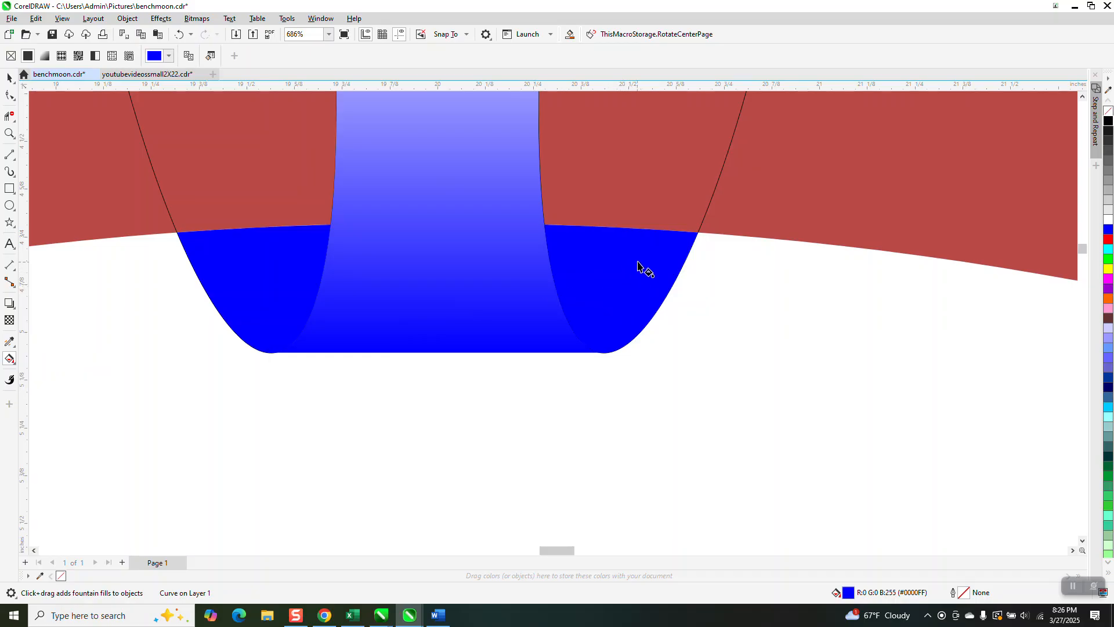
left_click_drag(601, 317, 651, 212)
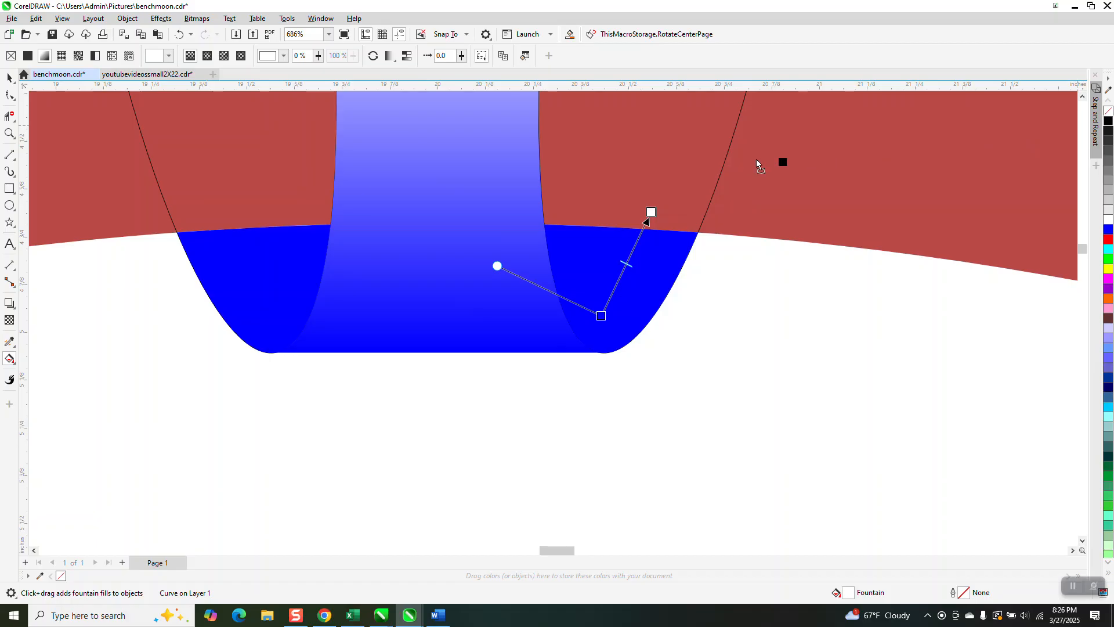
left_click_drag(661, 206, 650, 212)
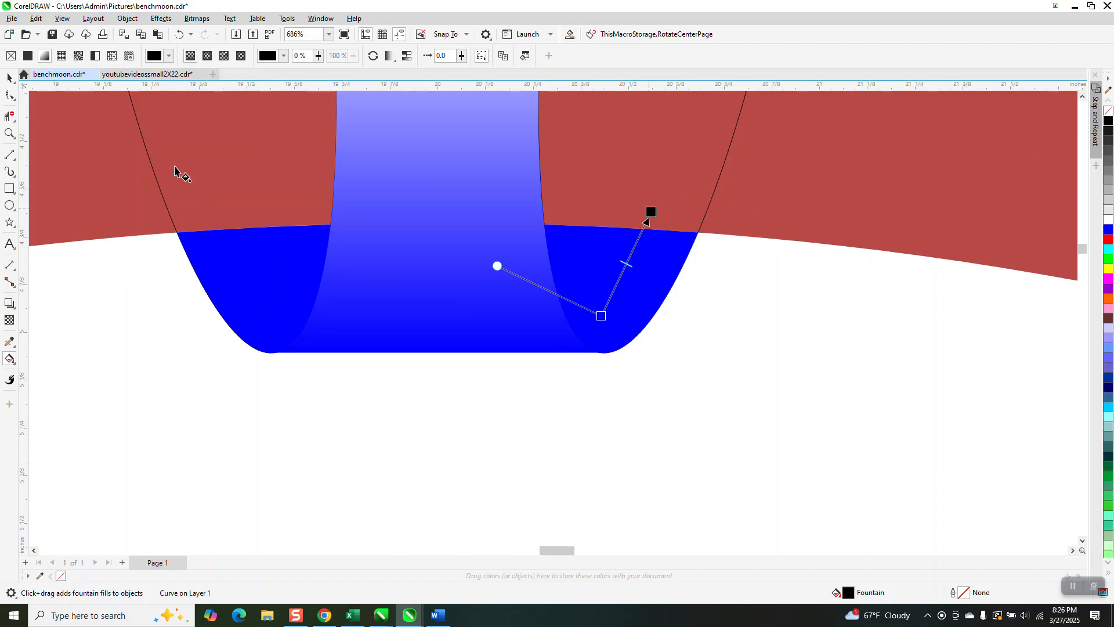
- Pull the blue piece at the ribbon's lower right away from the ring, and undo the move
left_click(9, 77)
left_click(616, 296)
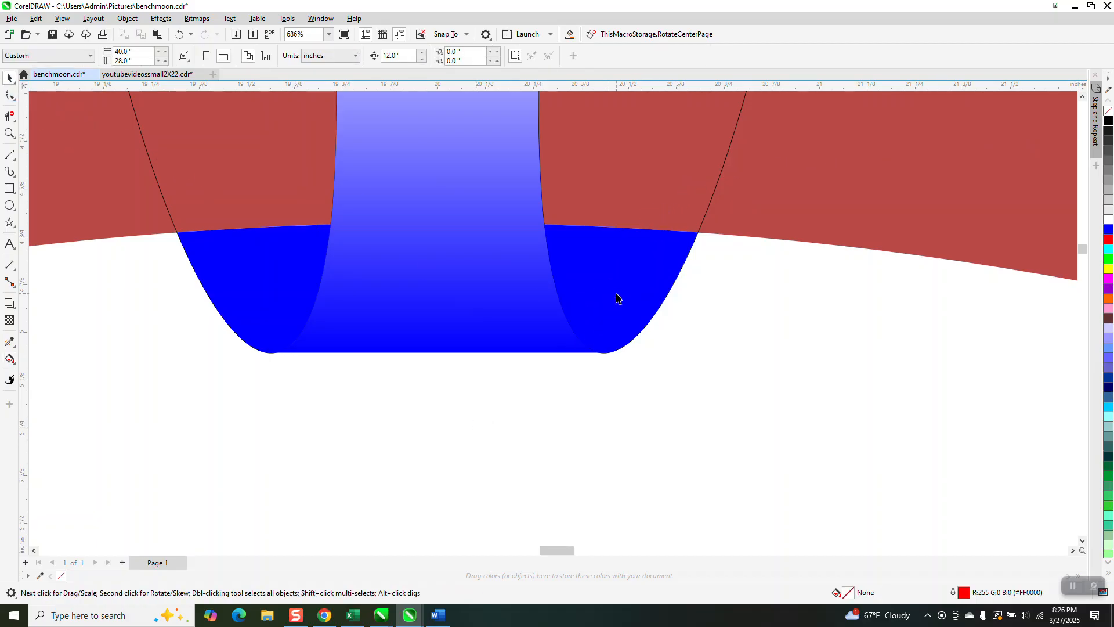
left_click_drag(617, 293, 769, 401)
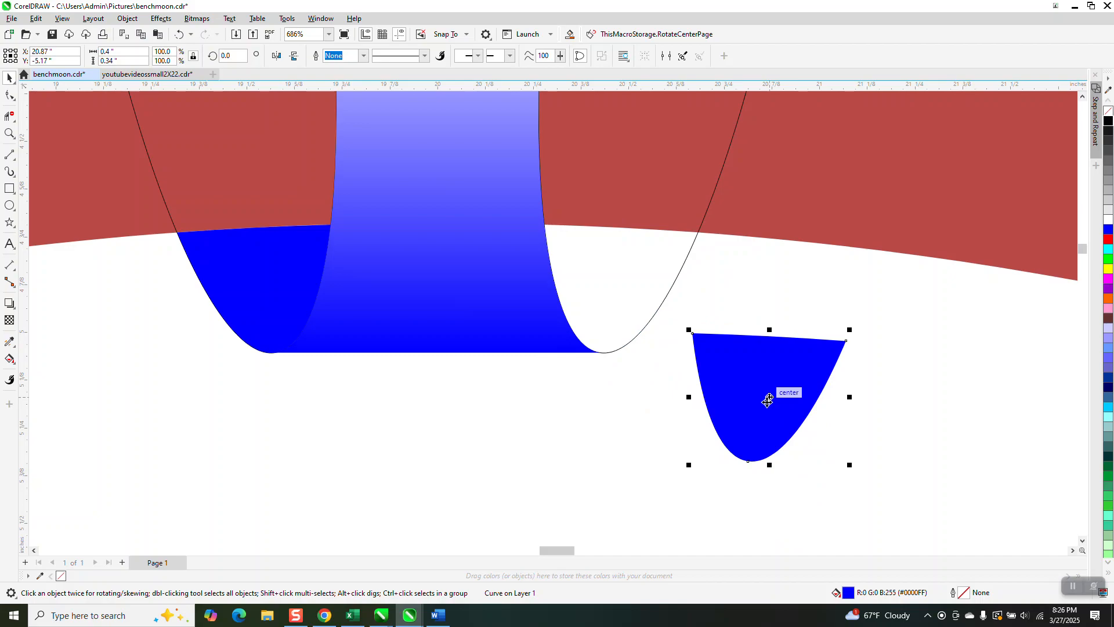
left_click(179, 34)
- Apply a fountain fill to the ring's lower-right piece, running from blue near its lower tip to black at the red band
left_click(10, 358)
left_click_drag(606, 315, 665, 209)
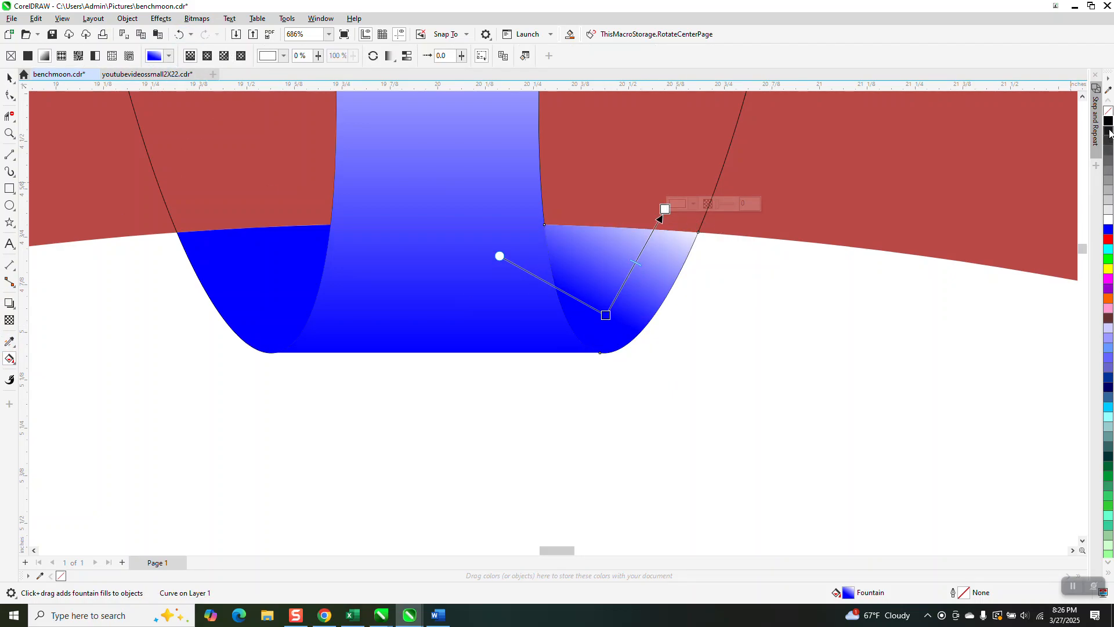
left_click_drag(1109, 136, 665, 208)
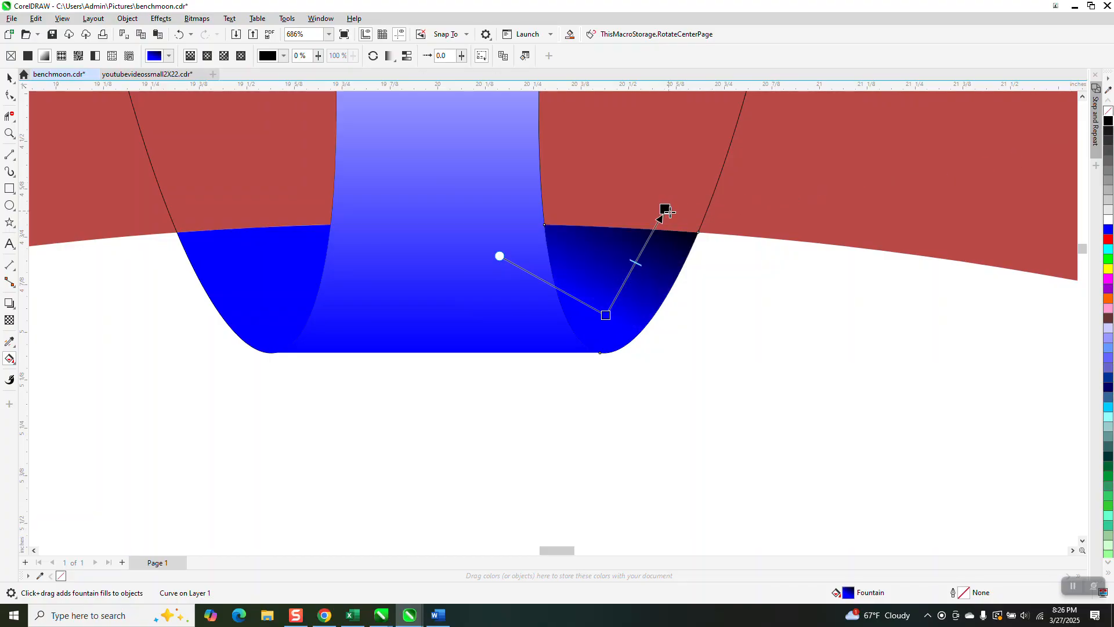
- Copy the fountain fill of the ring's lower-right piece to its lower-left piece with the Attributes Eyedropper
left_click(253, 291)
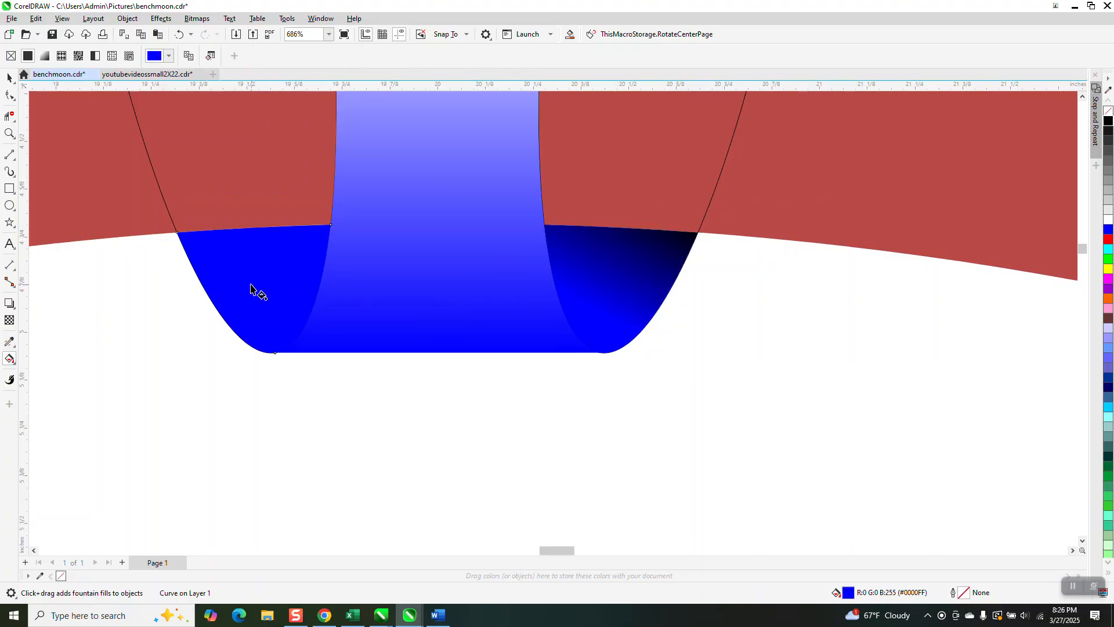
left_click(9, 77)
left_click(599, 261)
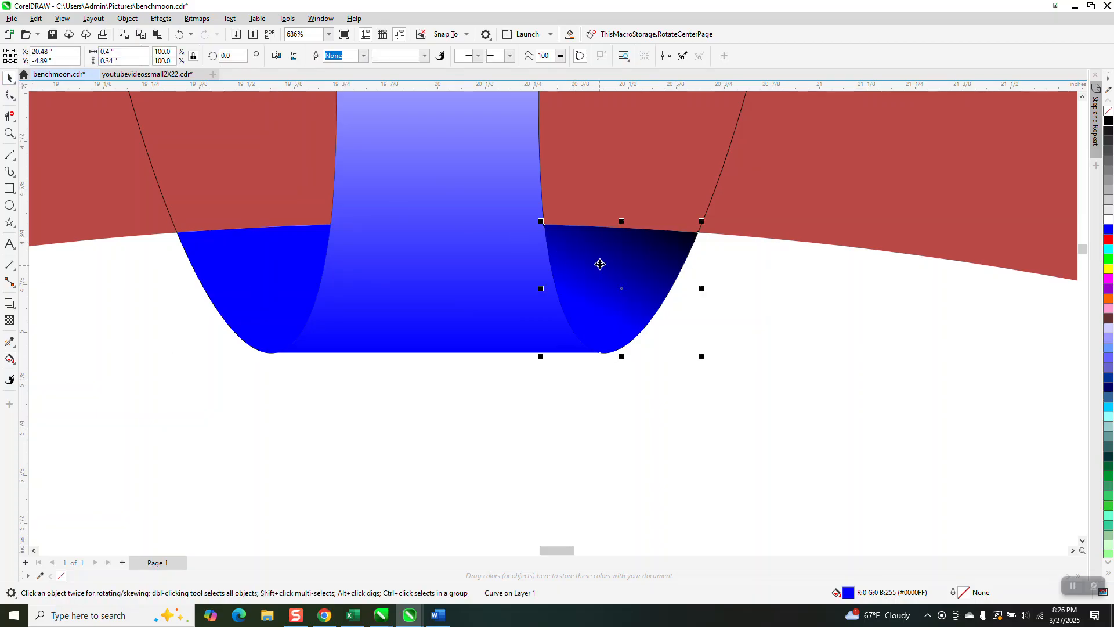
left_click(15, 350)
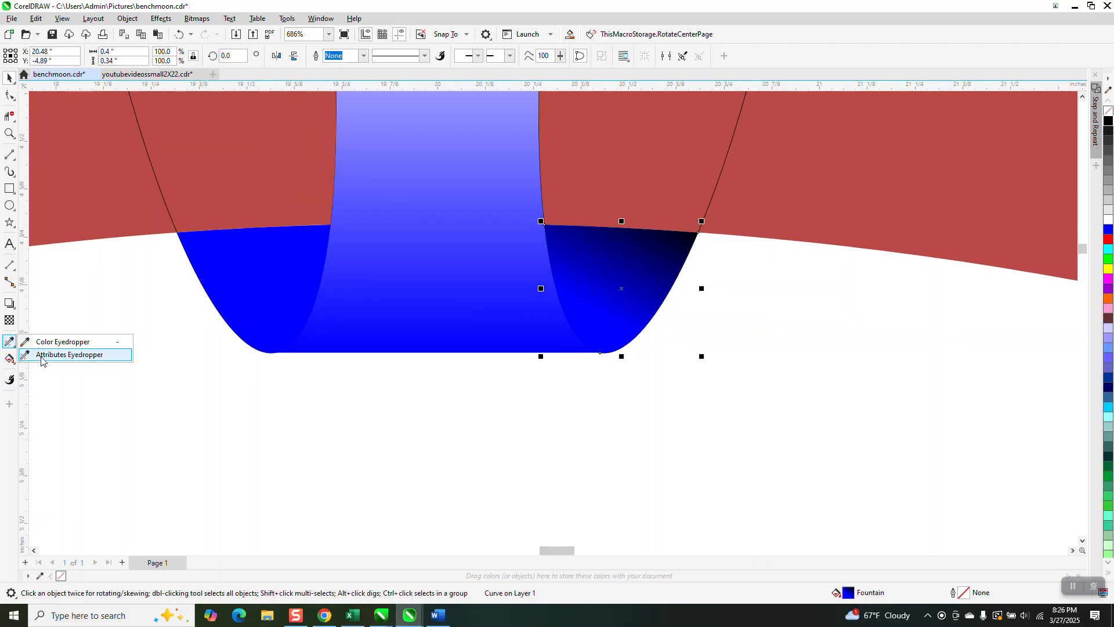
left_click(49, 355)
left_click(242, 286)
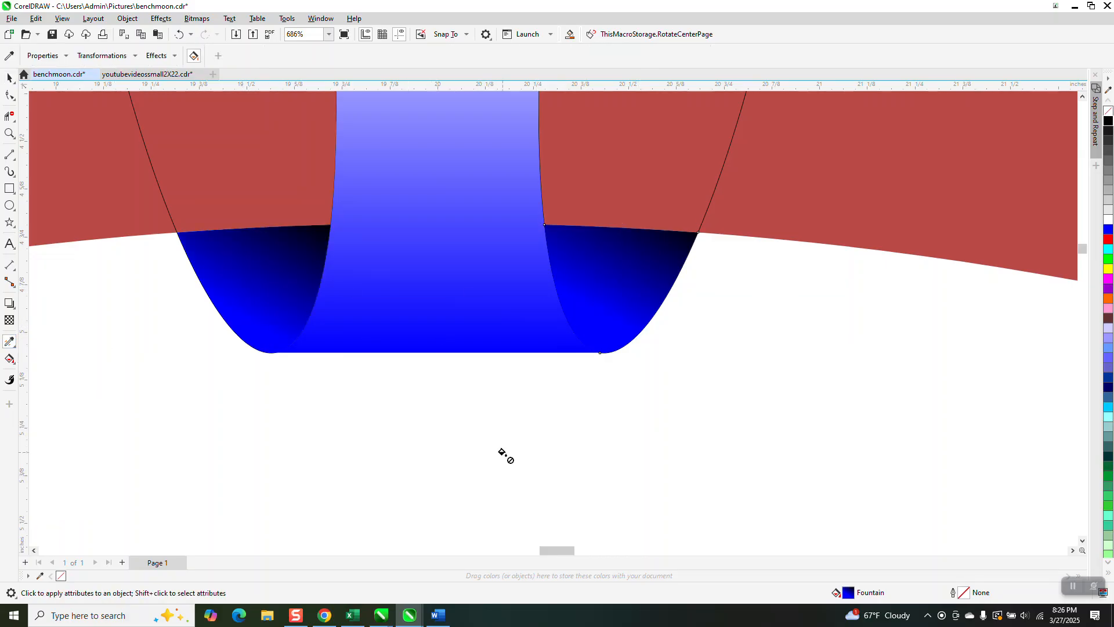
scroll(531, 455, "down", 4)
scroll(517, 451, "down", 1)
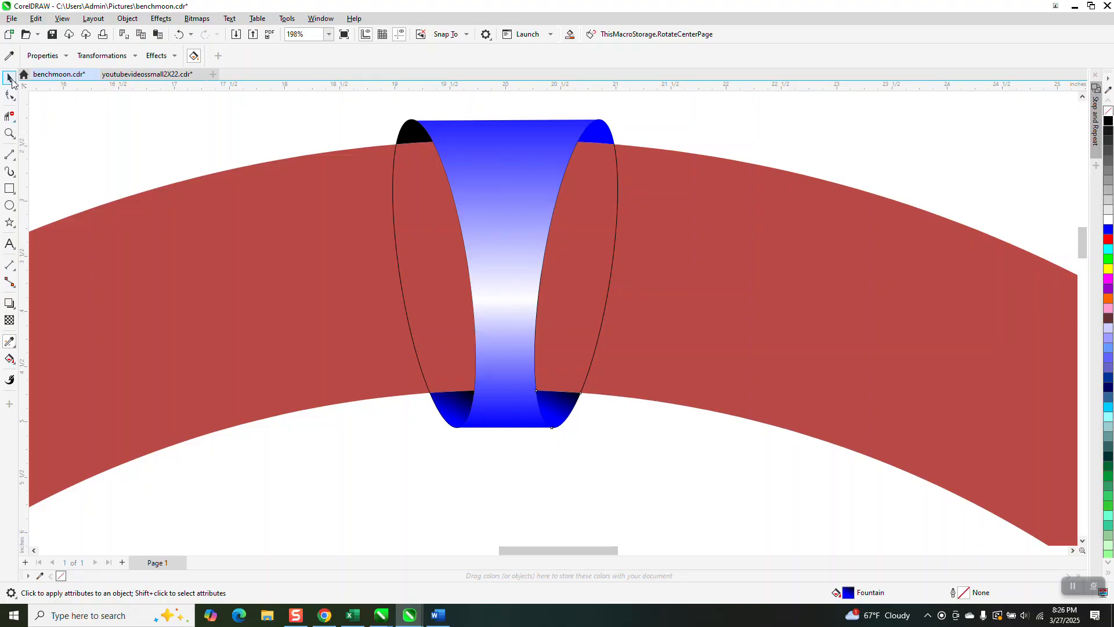
- Remove the black fill from the small ring piece at the upper-left, above the red band
left_click(11, 78)
key("Tab")
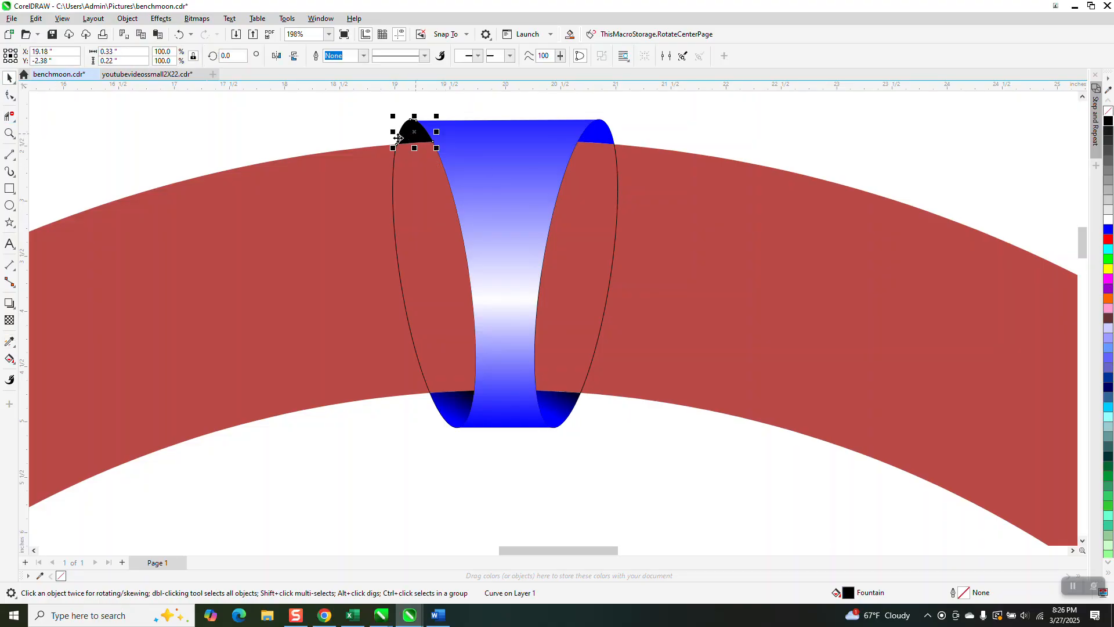
left_click(10, 134)
left_click_drag(401, 114, 552, 168)
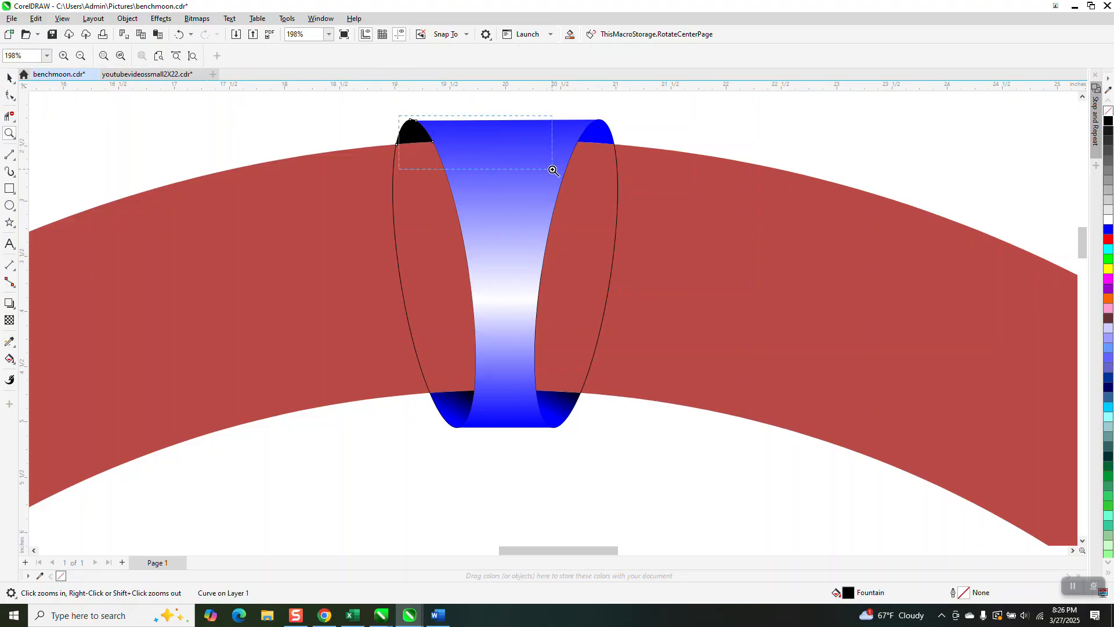
scroll(390, 169, "down", 2)
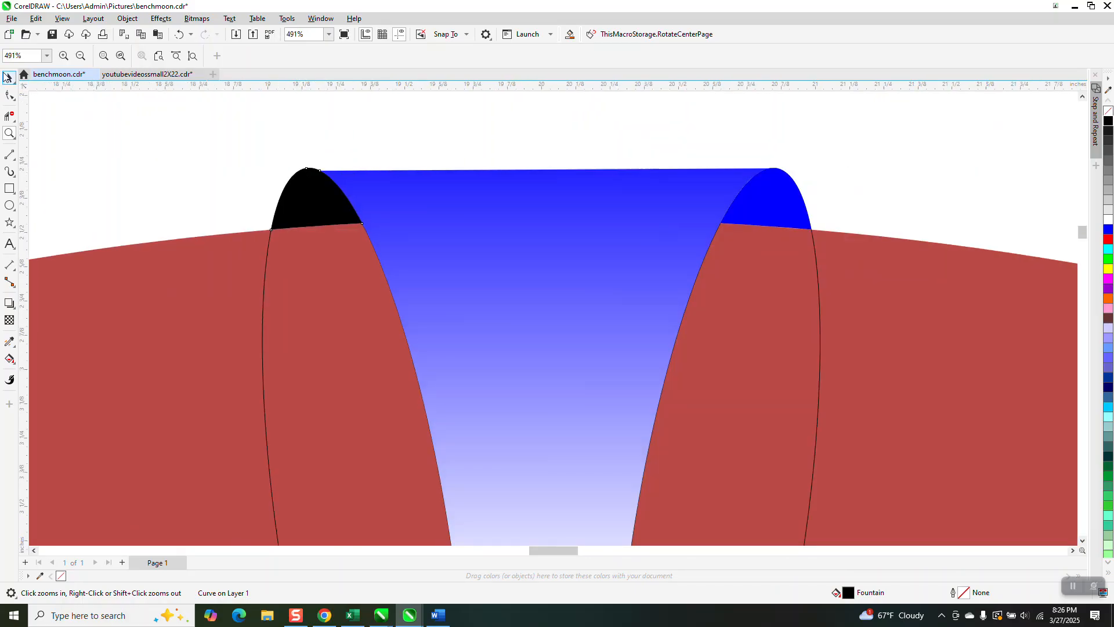
left_click(8, 77)
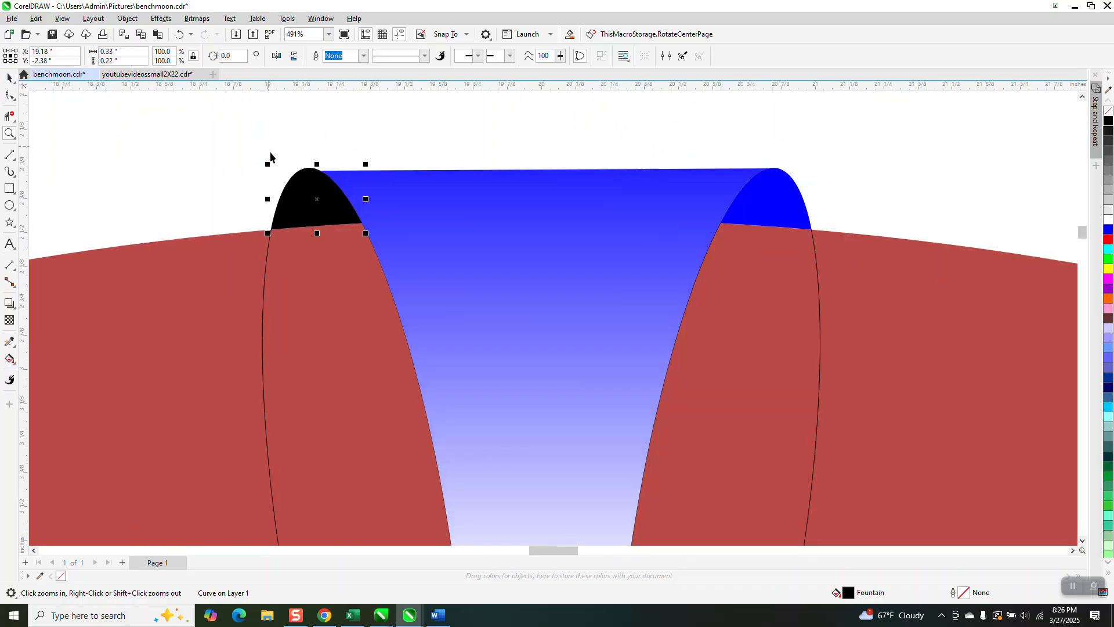
left_click(1109, 112)
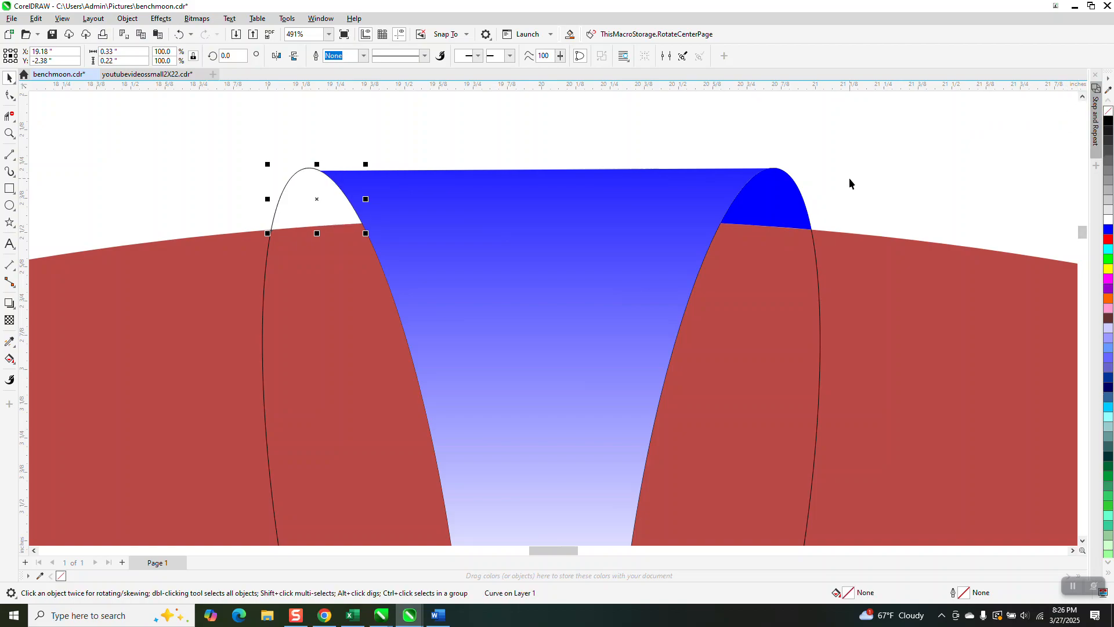
- Move the front ribbon's upper-left corner node to the peak of the ellipse and adjust its curve handle along the ellipse edge
scroll(679, 149, "down", 5)
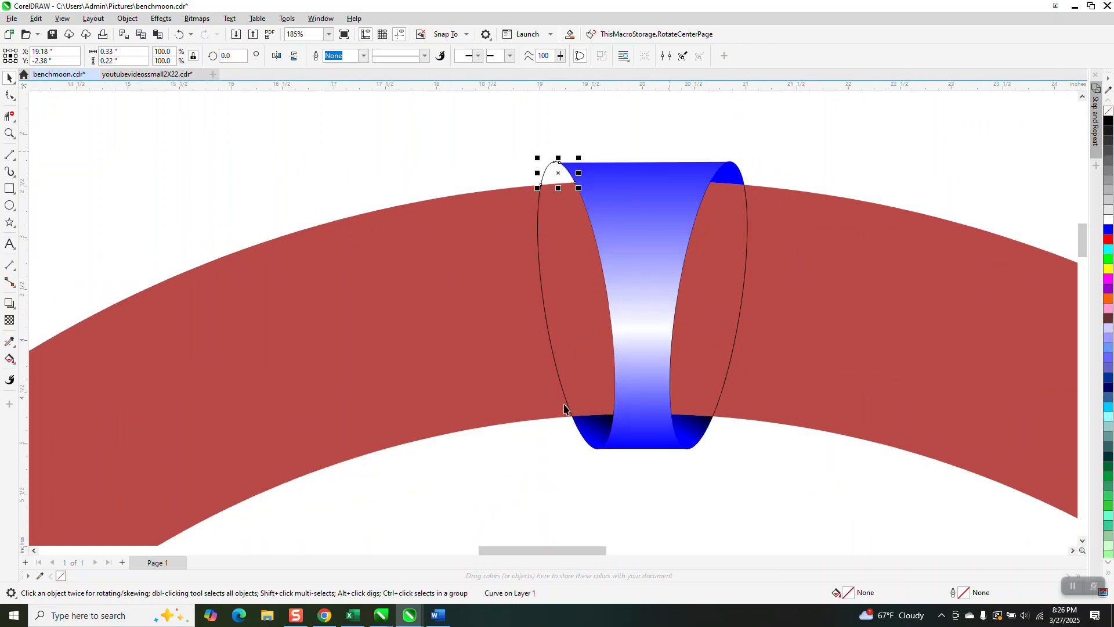
left_click(9, 134)
left_click_drag(591, 418, 712, 462)
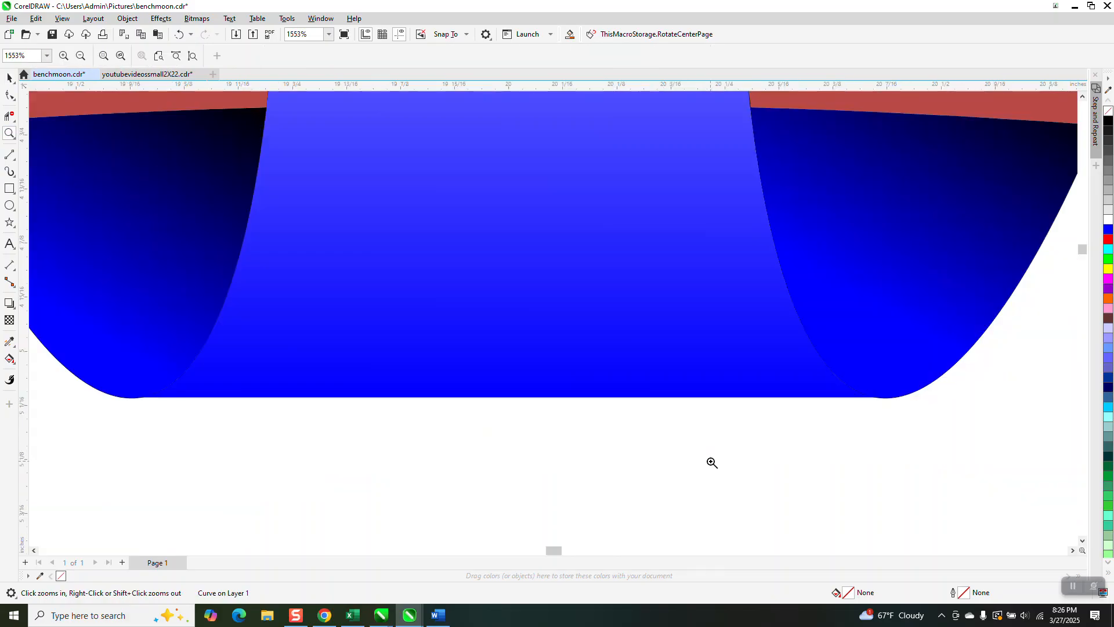
scroll(489, 423, "down", 10)
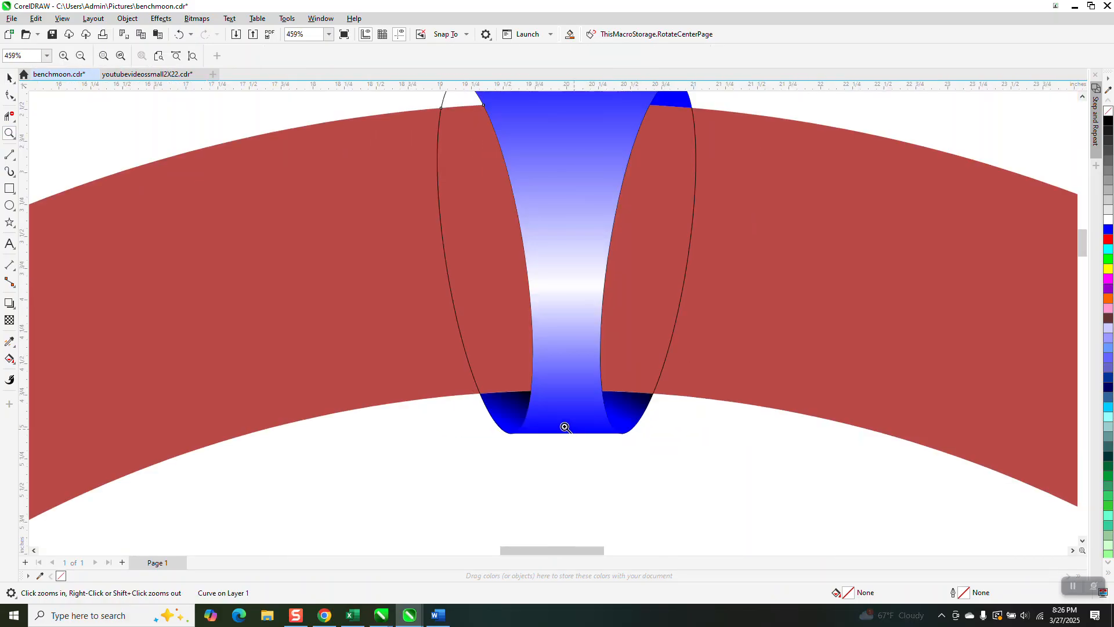
scroll(553, 420, "down", 3)
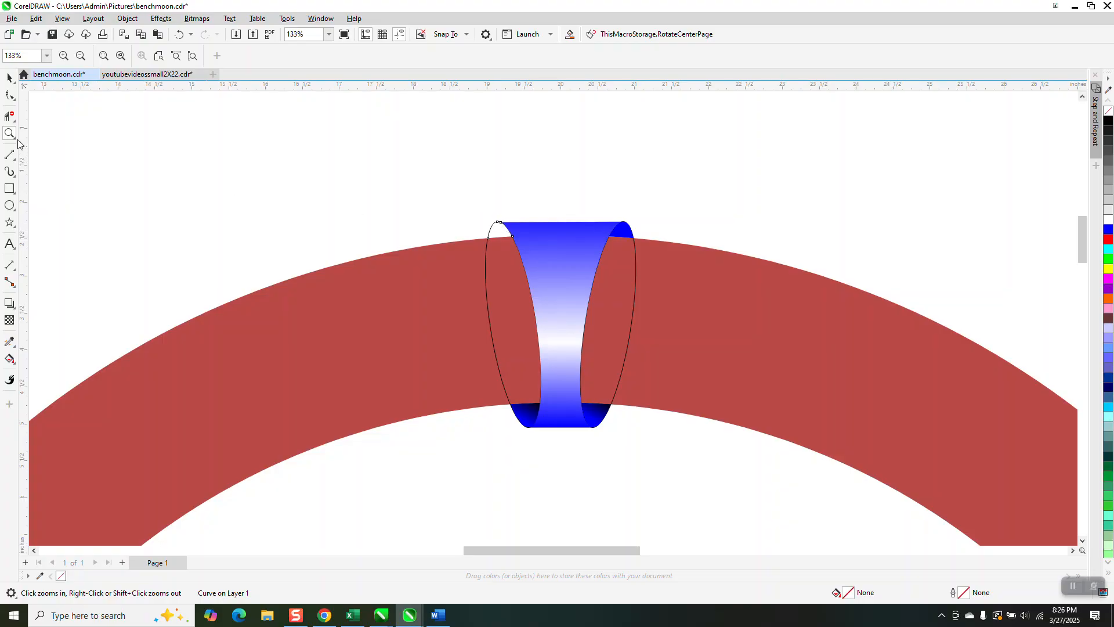
left_click_drag(492, 218, 552, 249)
left_click(9, 94)
left_click(343, 246)
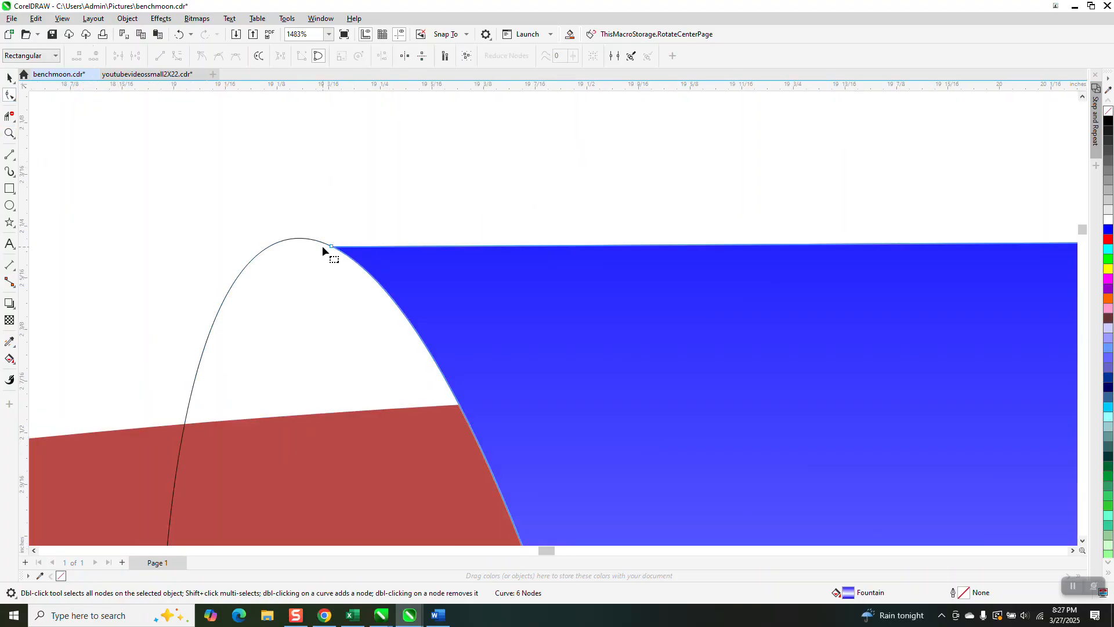
left_click_drag(331, 246, 301, 238)
left_click_drag(442, 306, 472, 274)
scroll(471, 282, "down", 2)
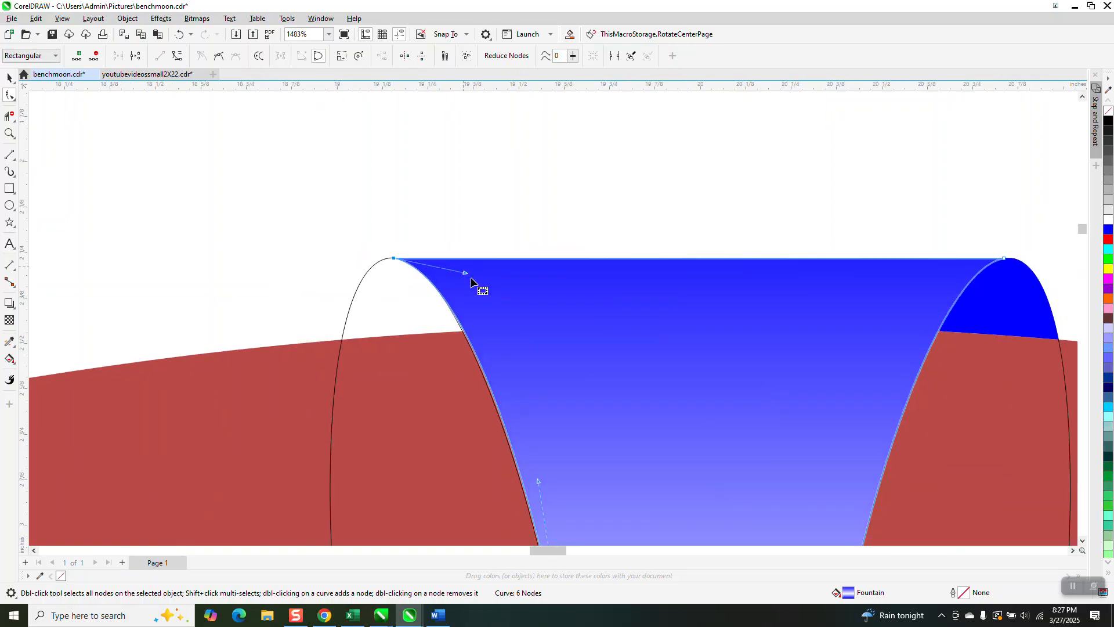
left_click(467, 276)
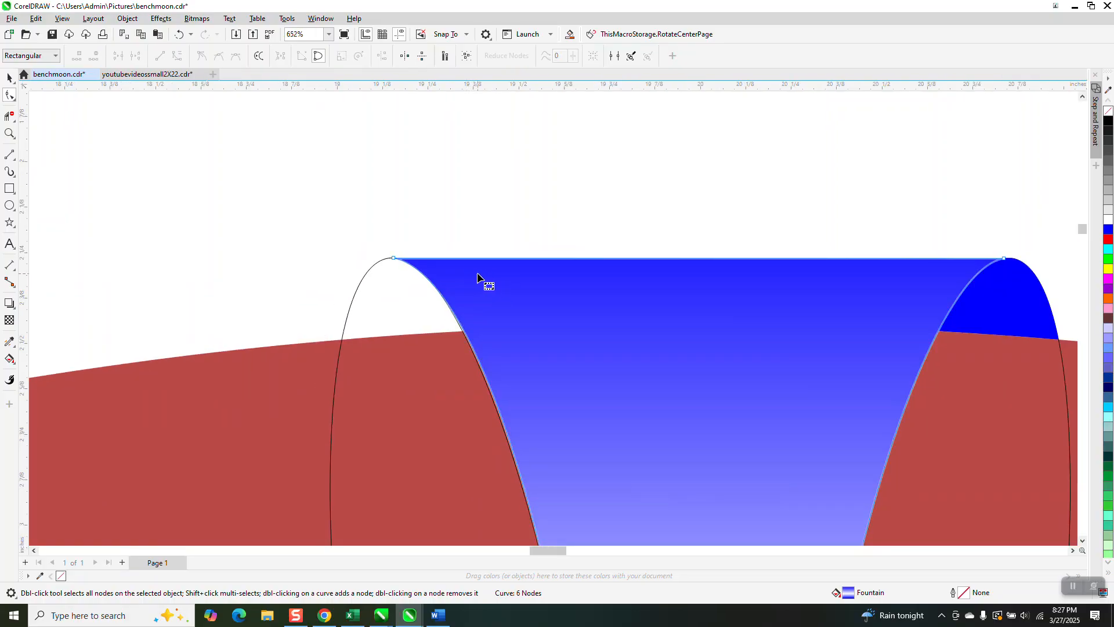
- Use Smart Fill to fill the empty upper-left ellipse area above the band with solid blue and no outline
scroll(668, 190, "down", 2)
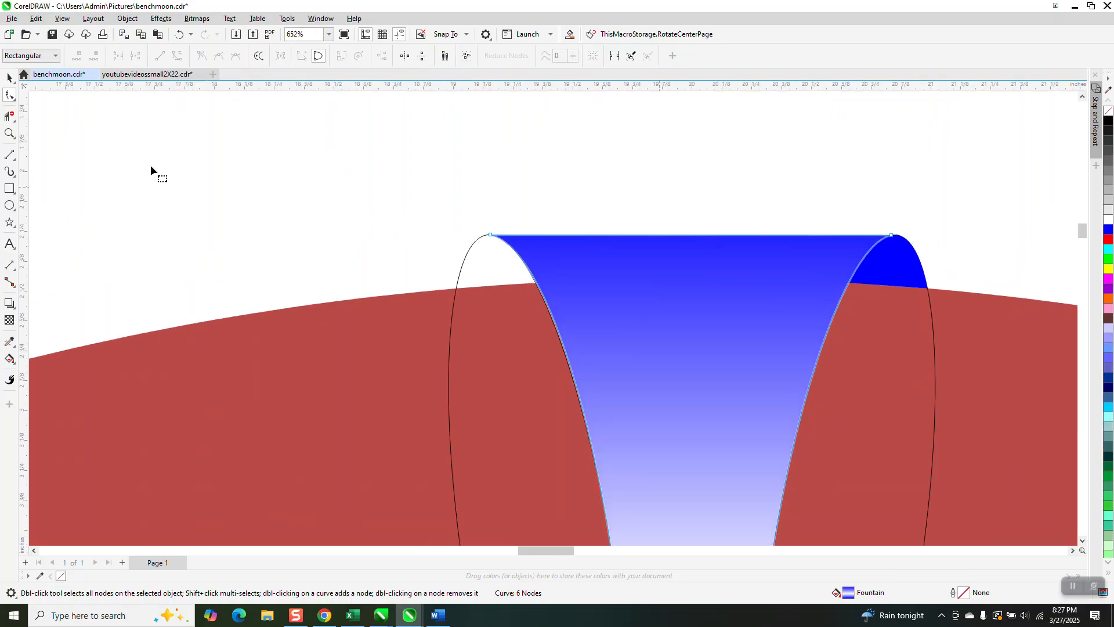
left_click(10, 358)
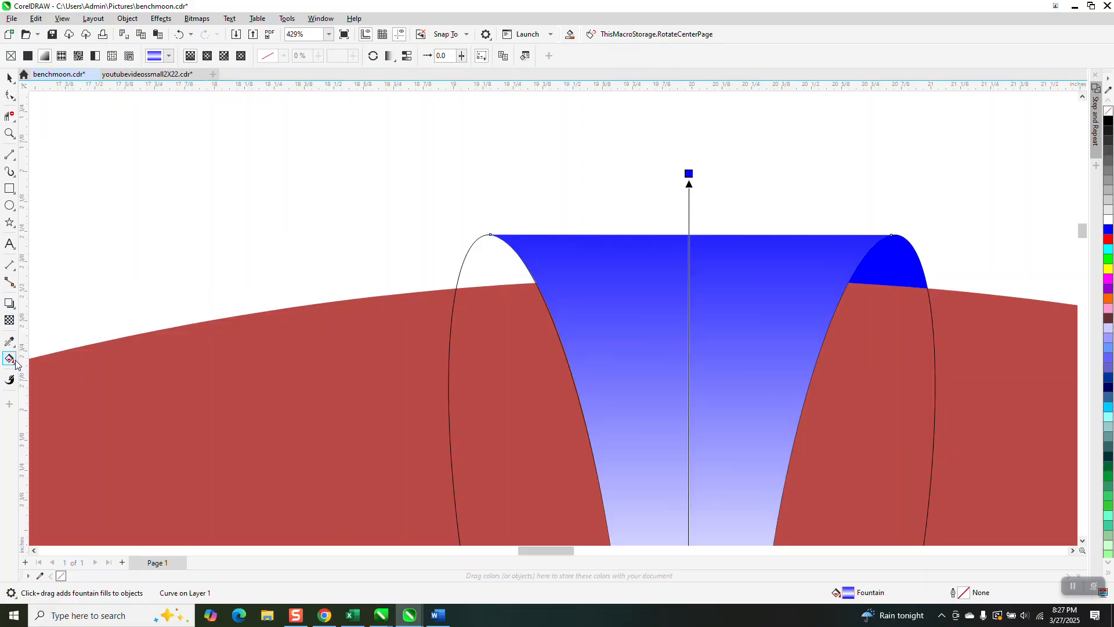
left_click(14, 364)
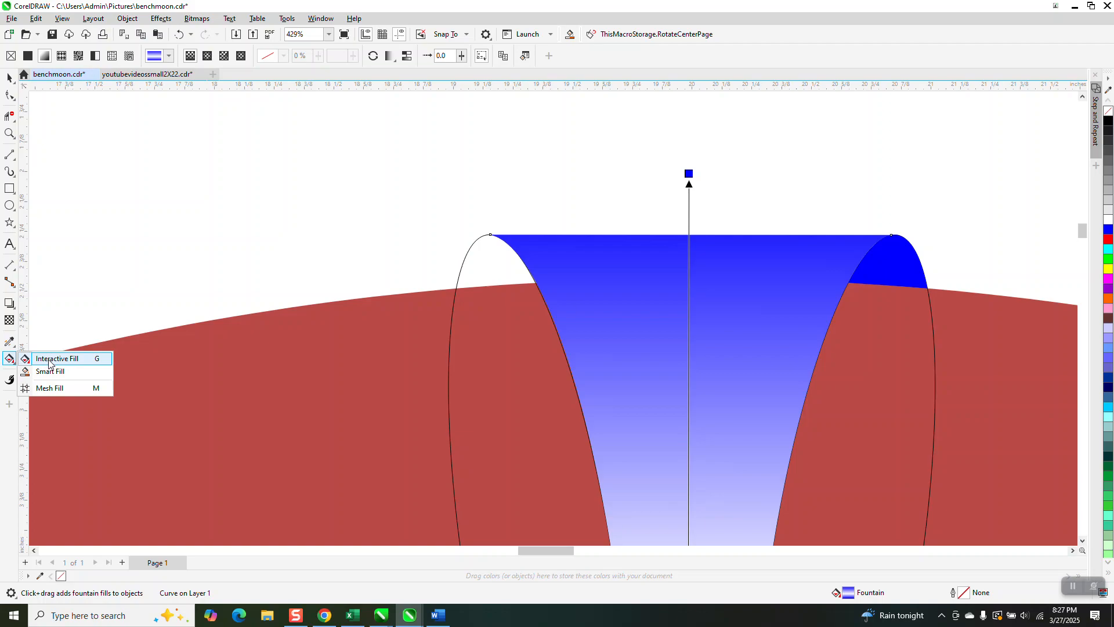
left_click(50, 372)
left_click(487, 268)
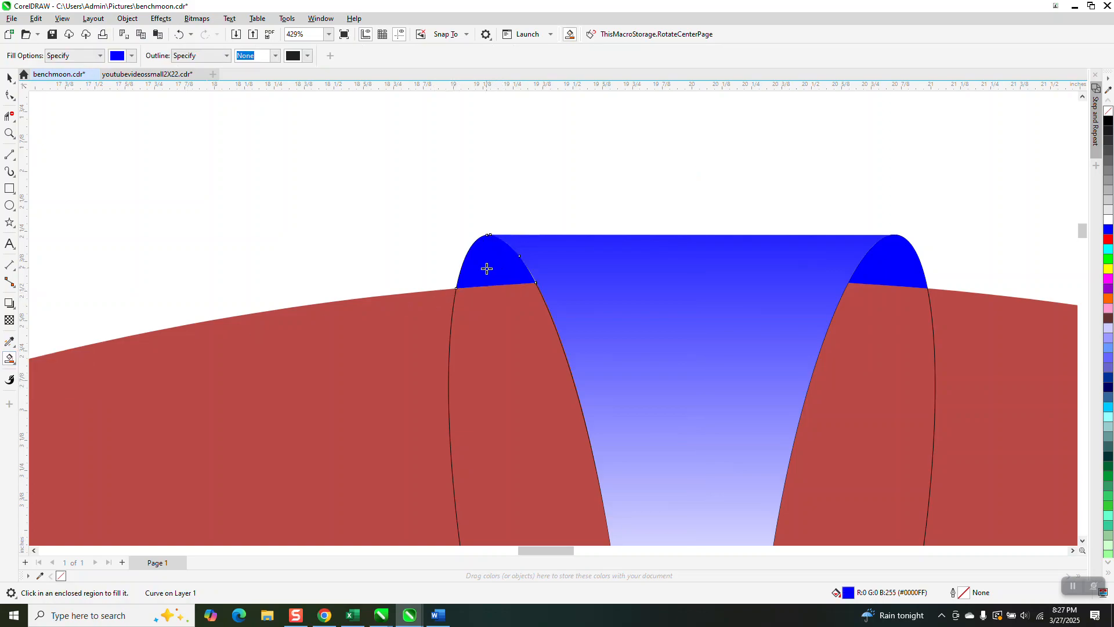
- Apply a fountain fill to the upper-left ring piece, running downward from blue near its peak to black inside the band
left_click(15, 367)
left_click(41, 359)
left_click_drag(498, 250, 484, 363)
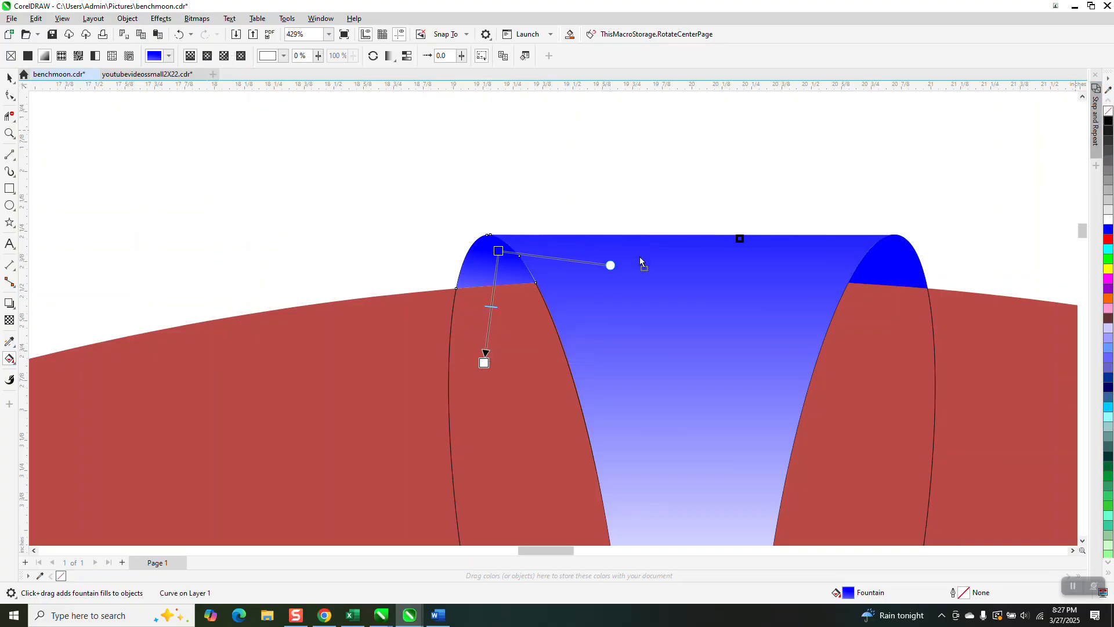
left_click(508, 358)
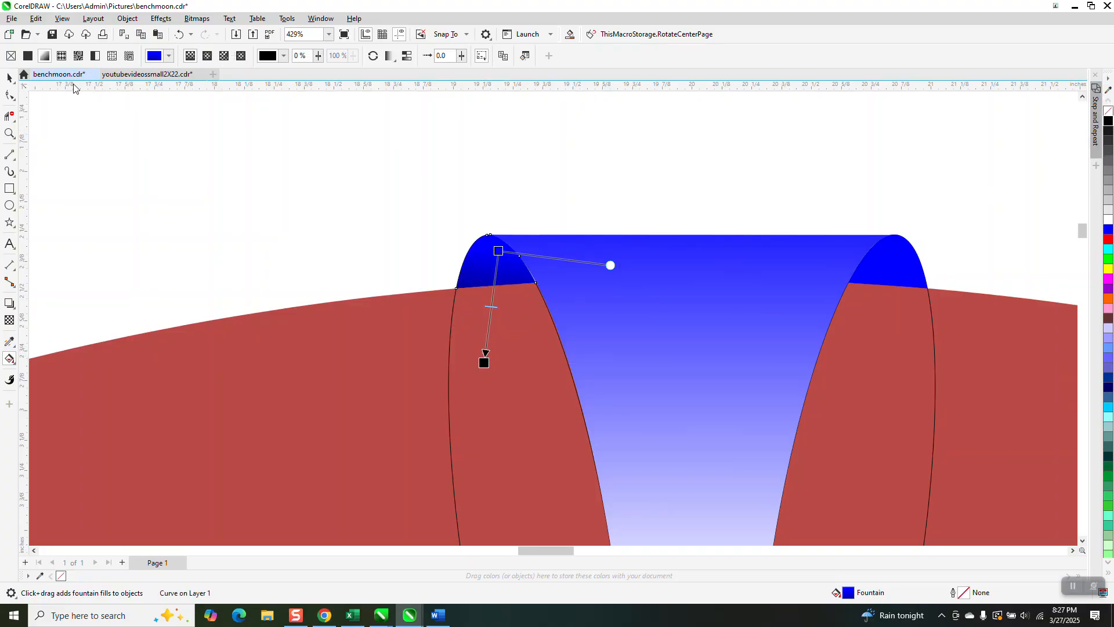
- Copy the upper-left piece's blue-to-black fountain fill to the upper-right ring piece with the Attributes Eyedropper
left_click(9, 79)
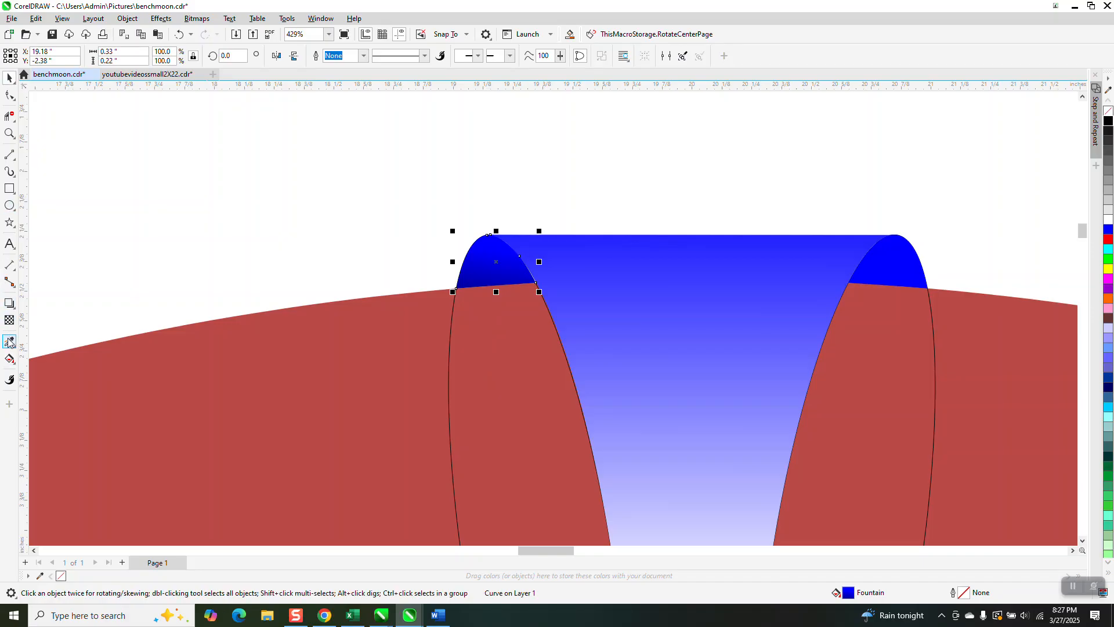
left_click(9, 341)
left_click(488, 259)
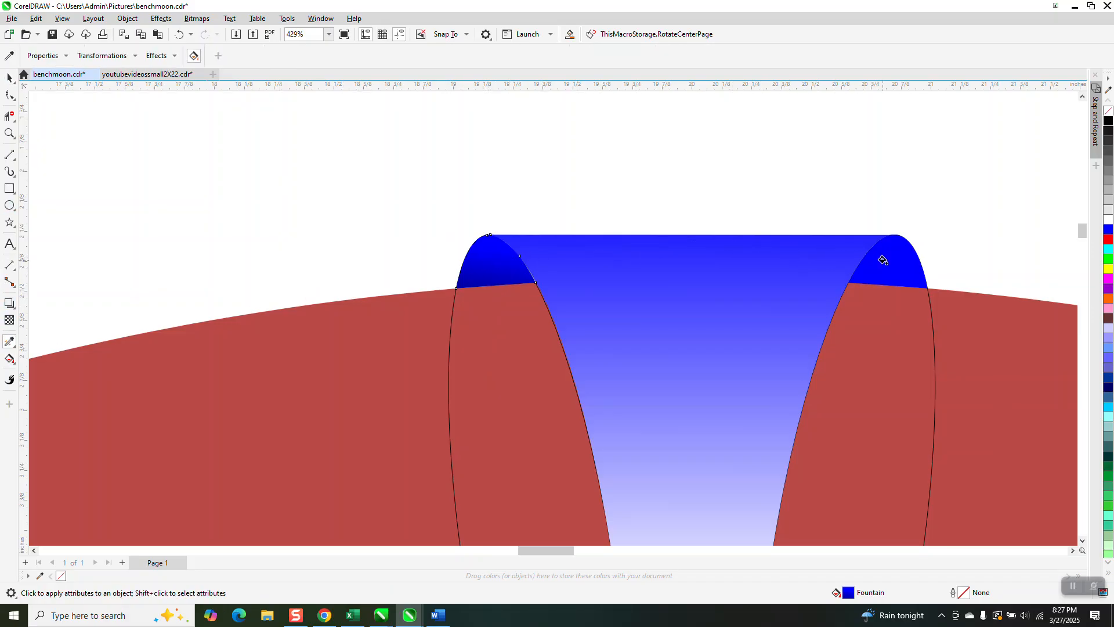
scroll(517, 186, "down", 3)
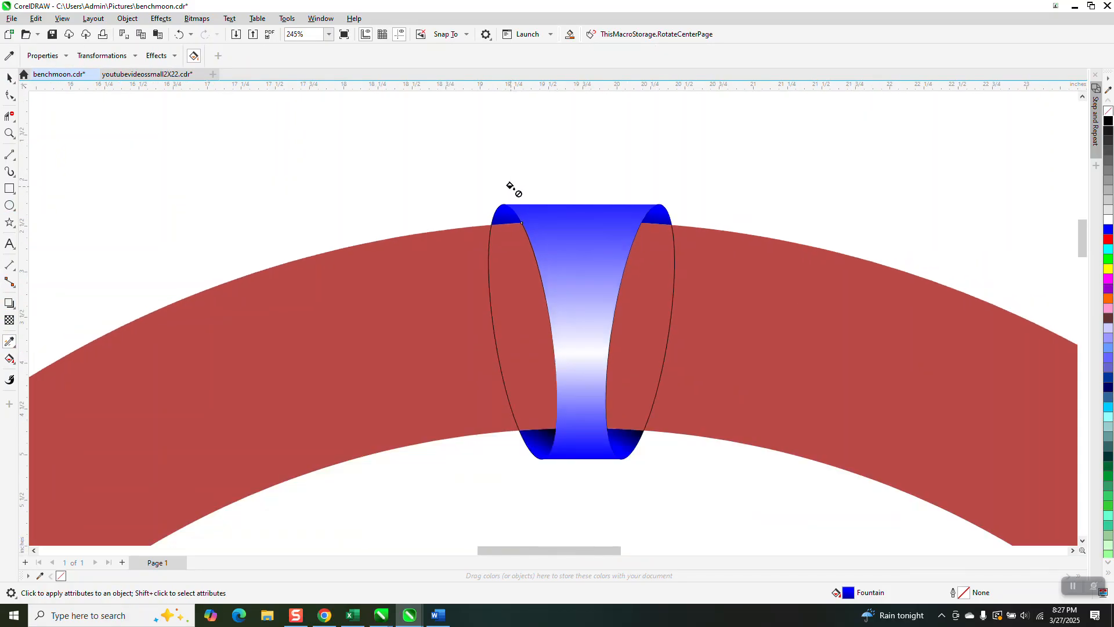
- Remove the outlines from all the ribbon ring's objects and group them
left_click(8, 77)
left_click_drag(413, 139, 736, 527)
scroll(873, 464, "down", 1)
key("ctrl+k")
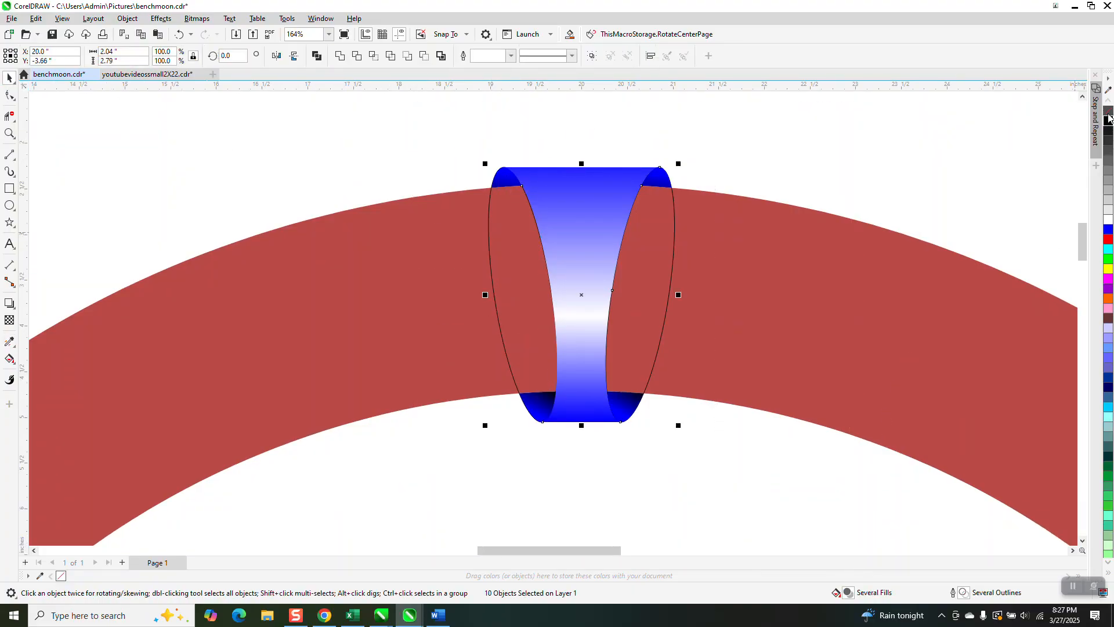
scroll(580, 216, "down", 1)
left_click_drag(479, 152, 690, 409)
key("ctrl+g")
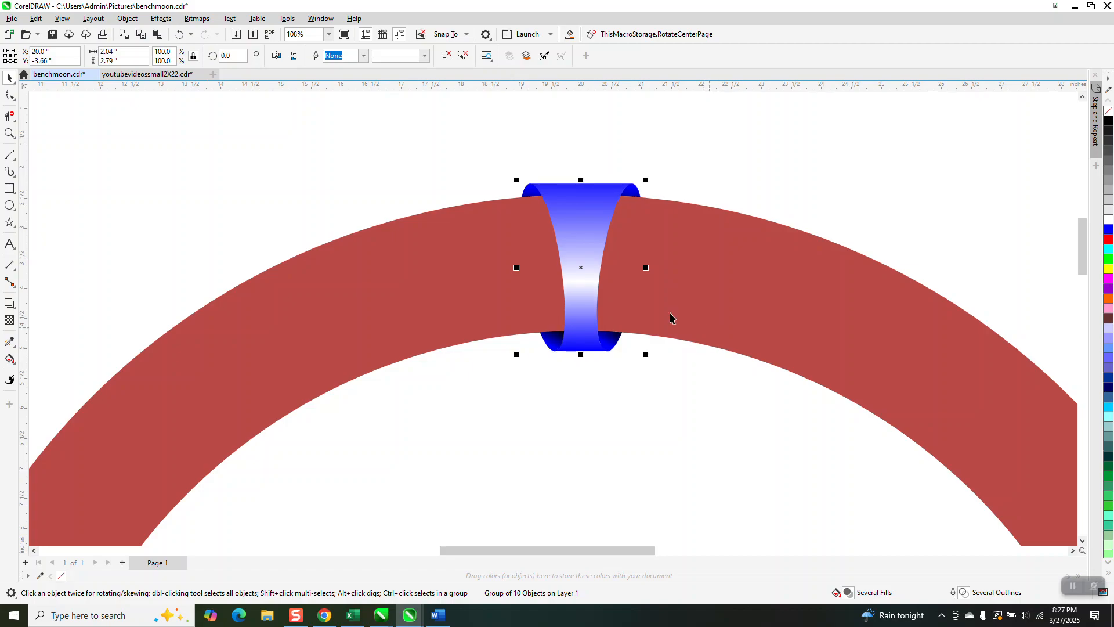
- Make repeated rotated copies of the grouped ribbon ring at even spacing all the way around the circular band
left_click(594, 280)
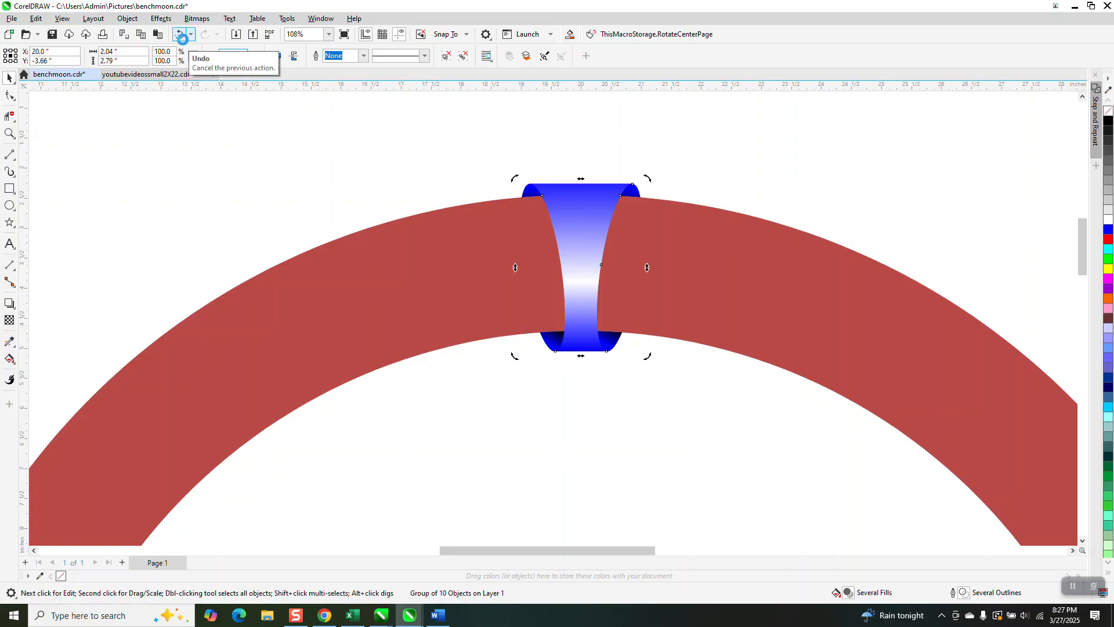
left_click(182, 37)
left_click(180, 35)
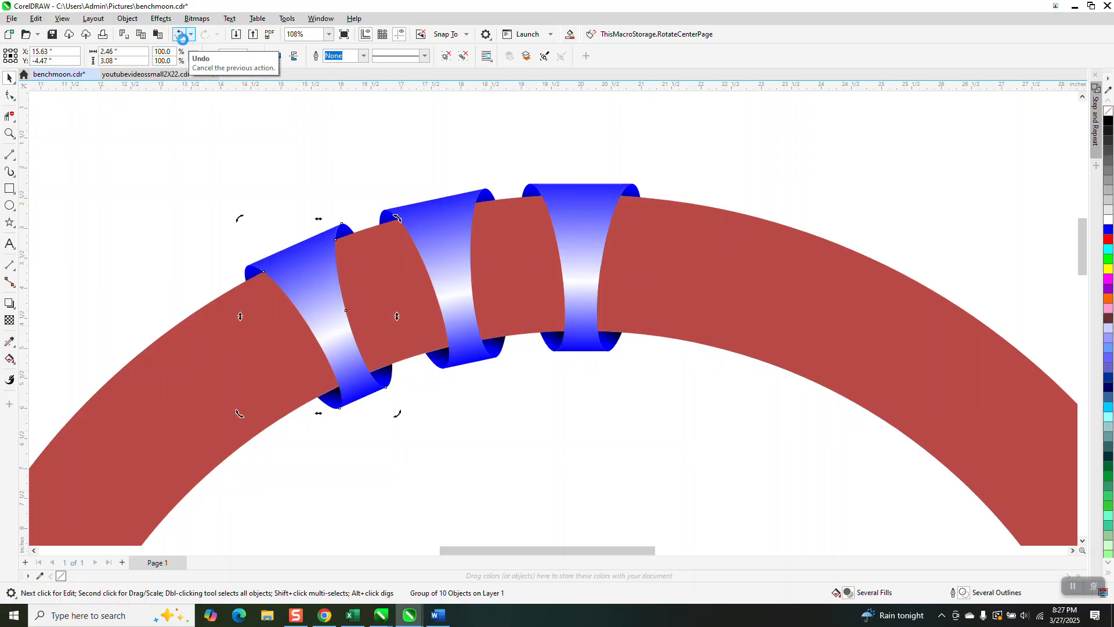
left_click(180, 34)
left_click(180, 35)
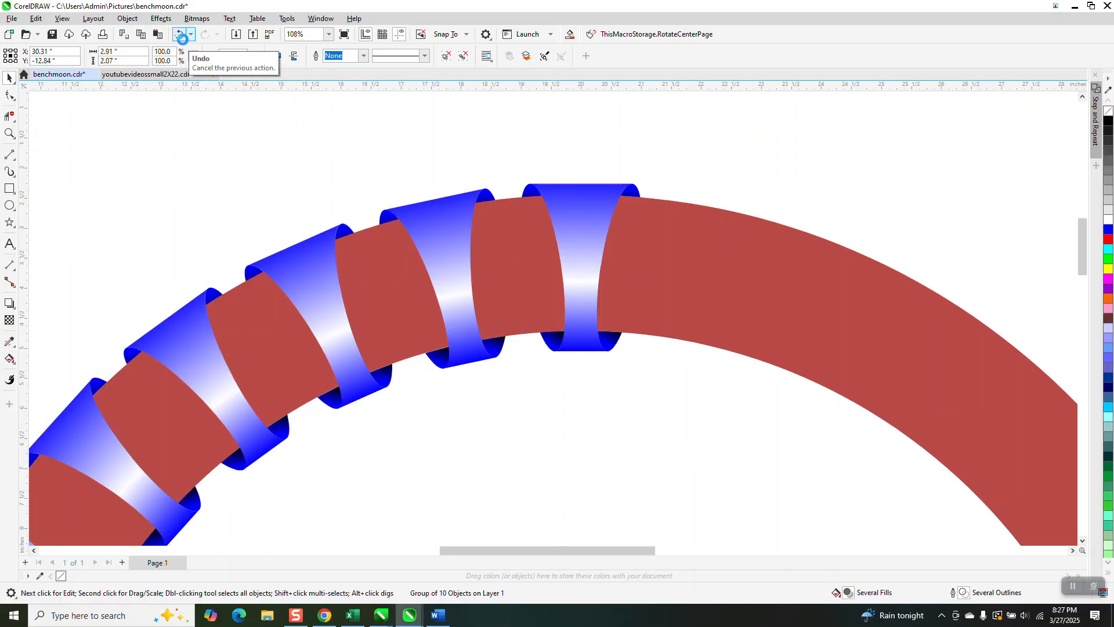
left_click(180, 35)
left_click(180, 35)
left_click(180, 35)
left_click(181, 35)
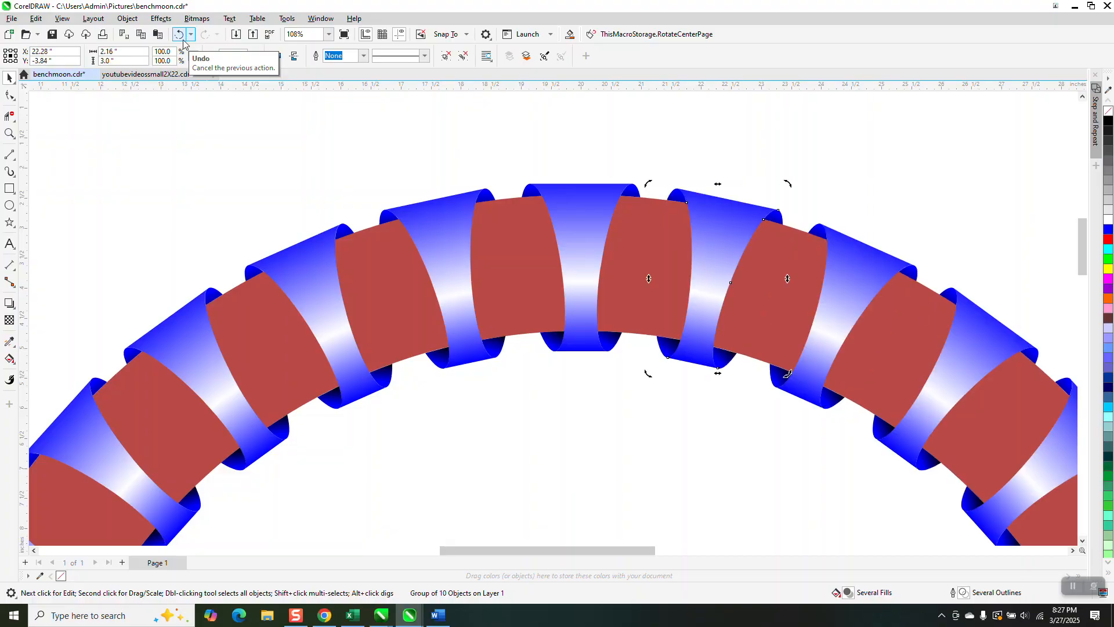
- Change the fill of the circular band under the ribbon rings to pure red (#FF0000)
left_click(651, 146)
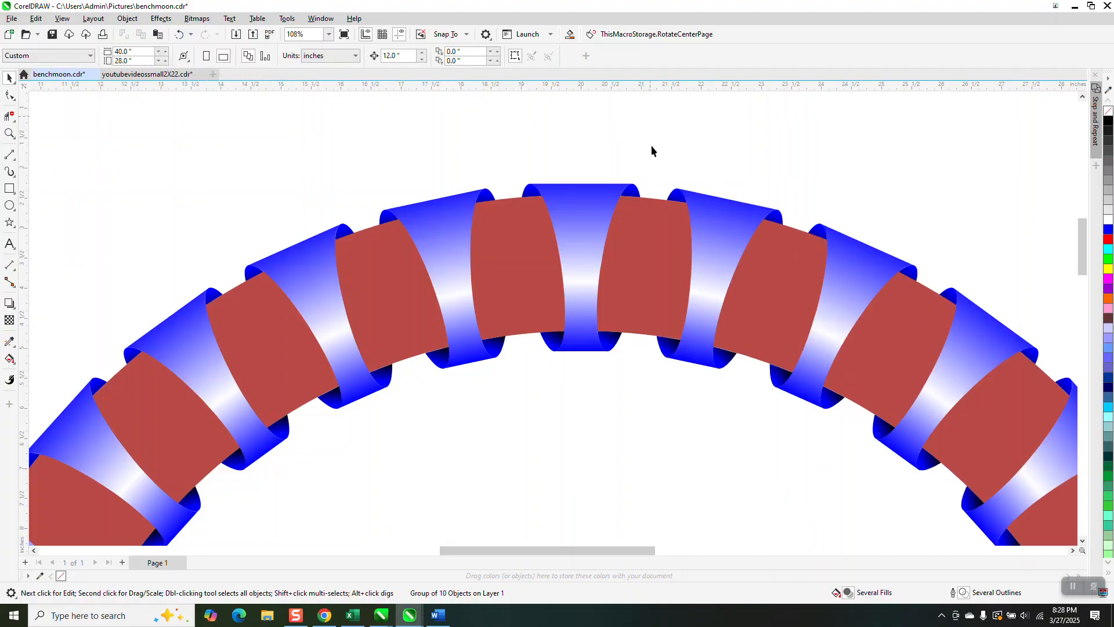
left_click(658, 214)
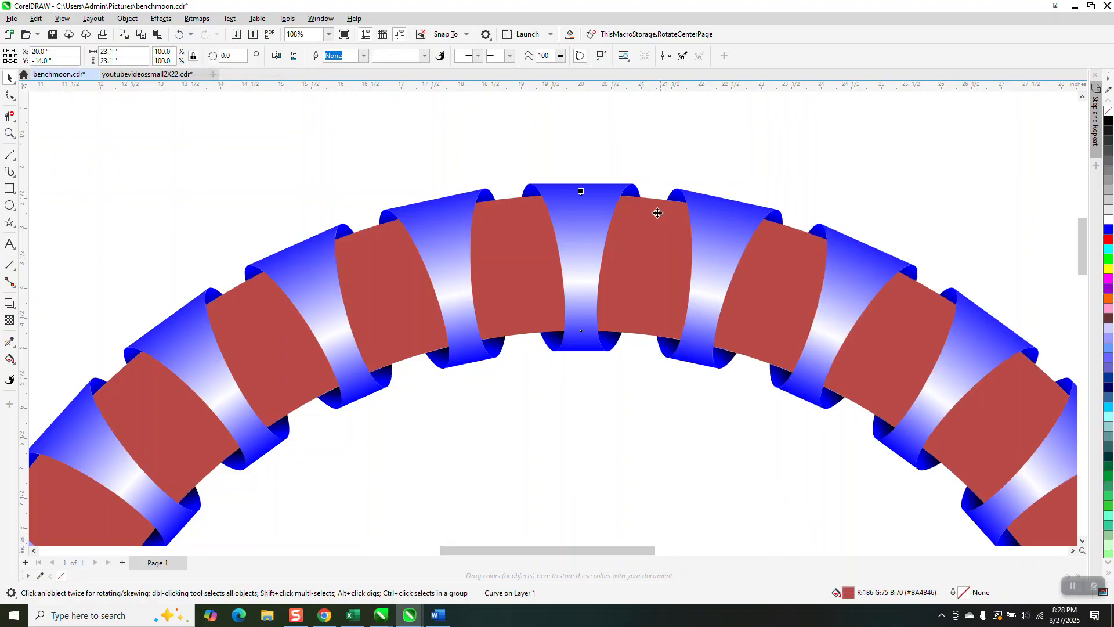
left_click(1108, 239)
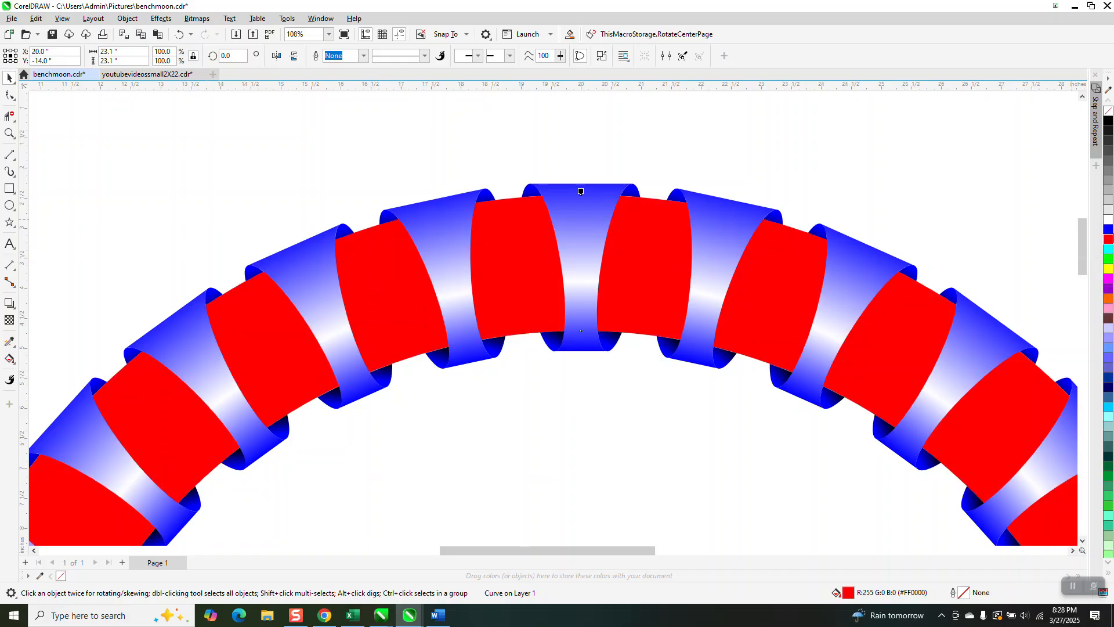
- Try cyan, green and black as the fill of the circular band under the ribbon rings
left_click(1108, 250)
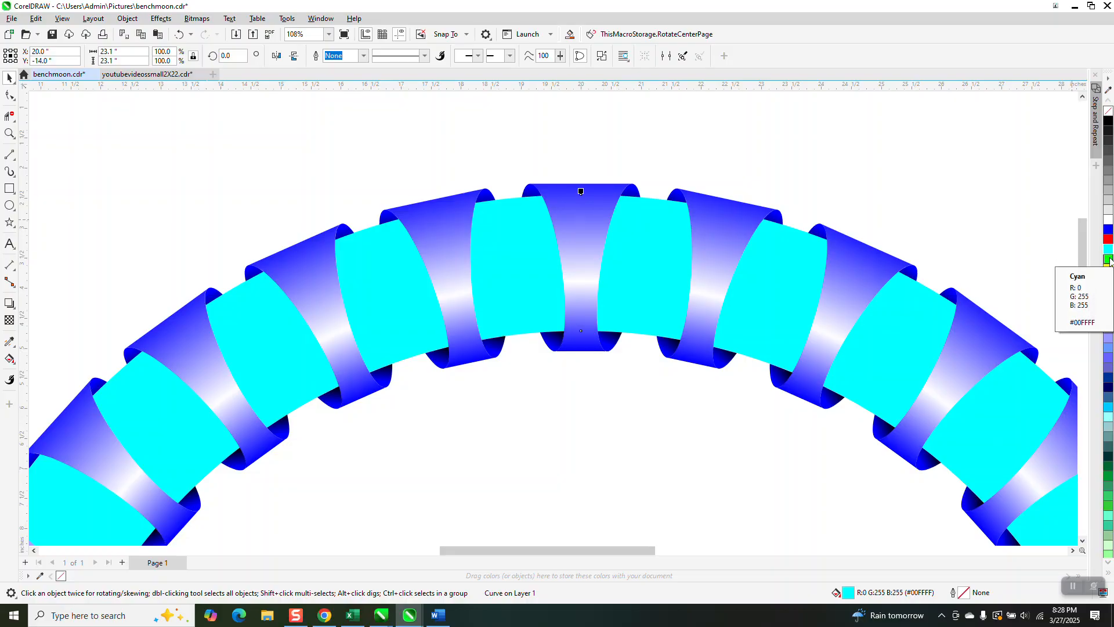
left_click(1108, 260)
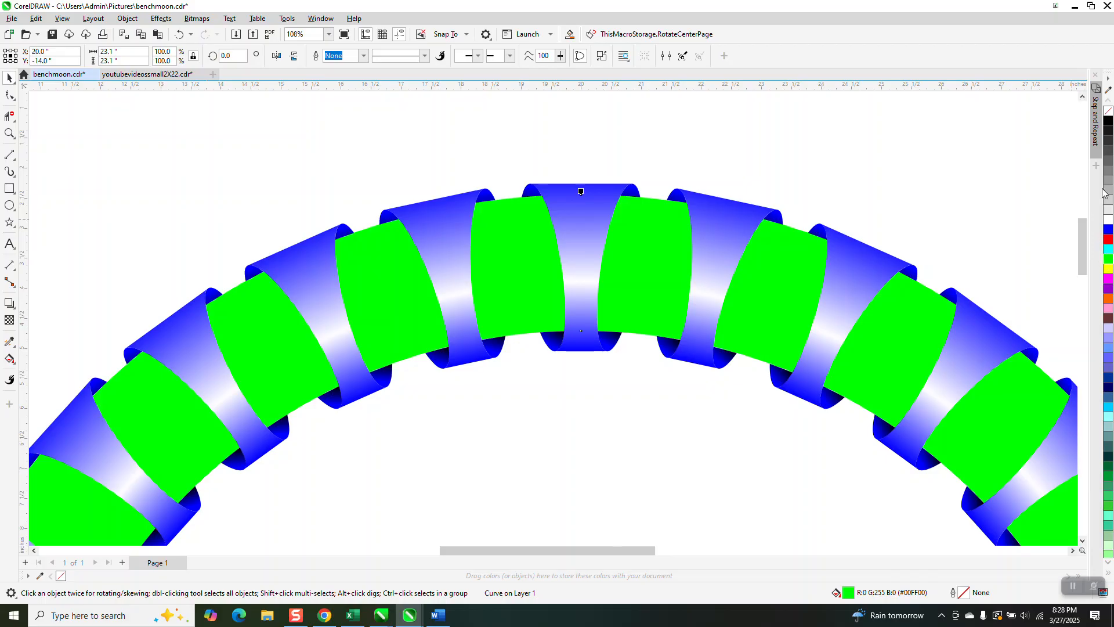
left_click(1109, 122)
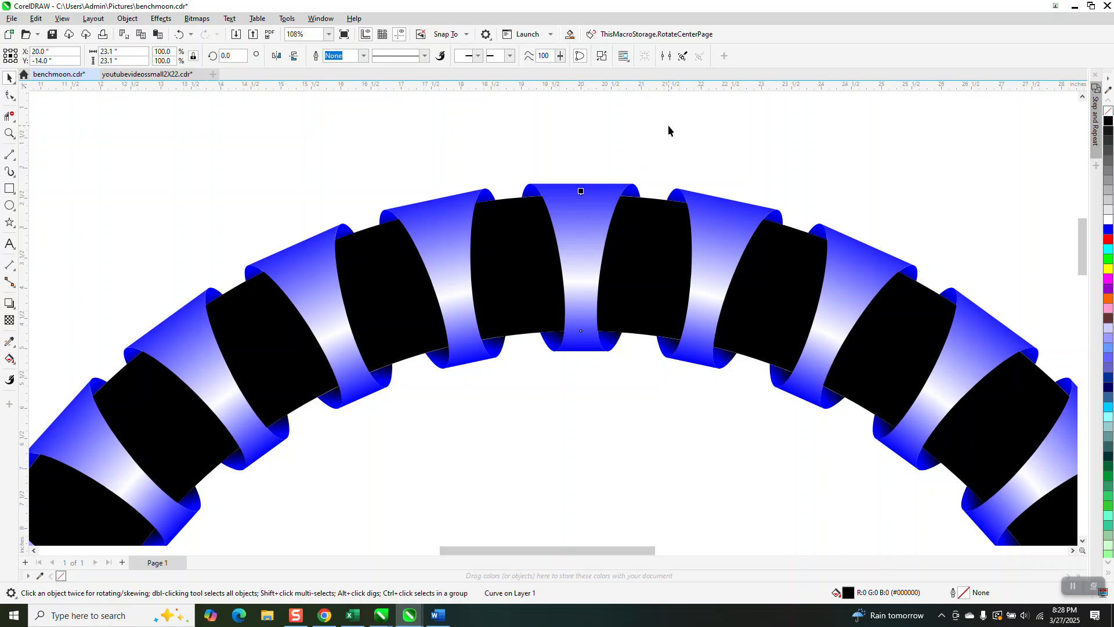
- Remove the circular band's fill and give it a black hairline outline
scroll(671, 130, "down", 3)
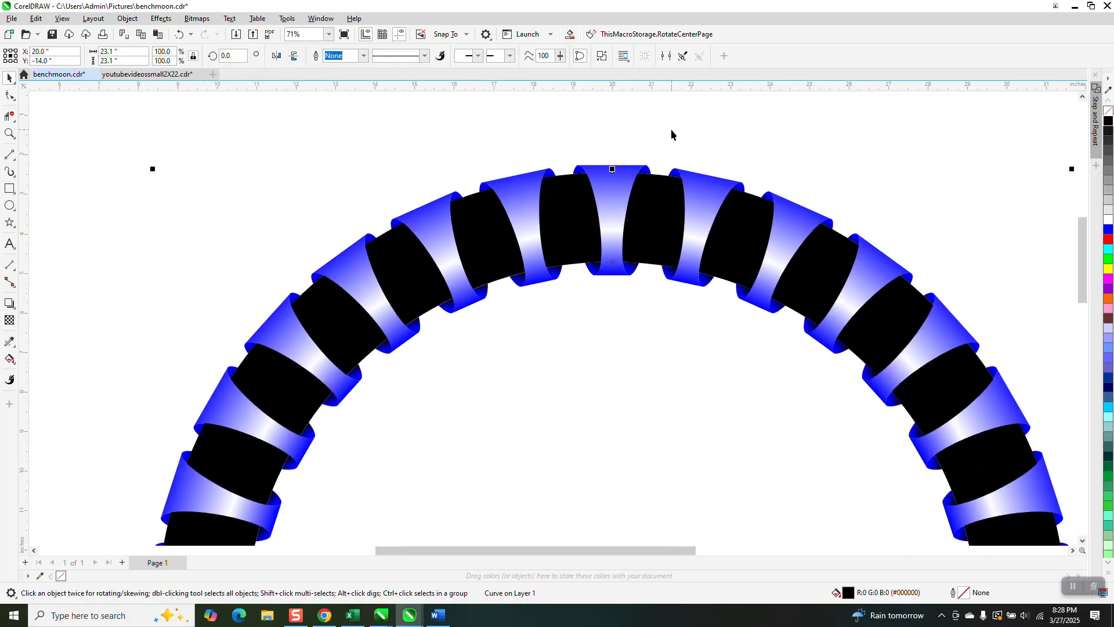
left_click(1108, 112)
right_click(1108, 120)
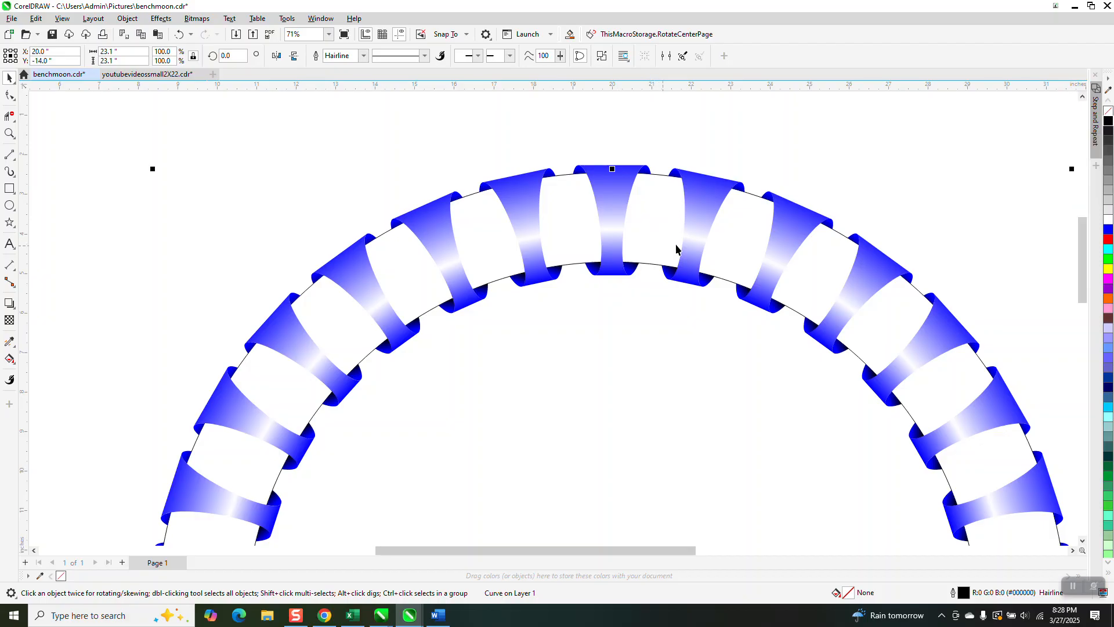
- Fill the band gap just right of the top ribbon with a solid blue Smart Fill piece without an outline
left_click(15, 363)
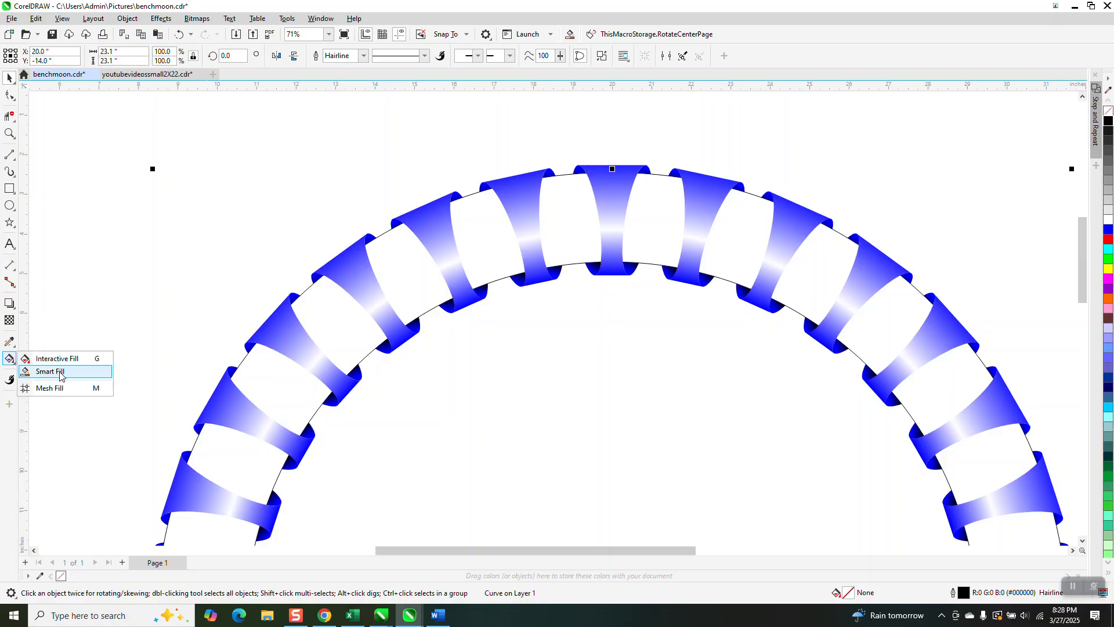
left_click(60, 372)
left_click(668, 211)
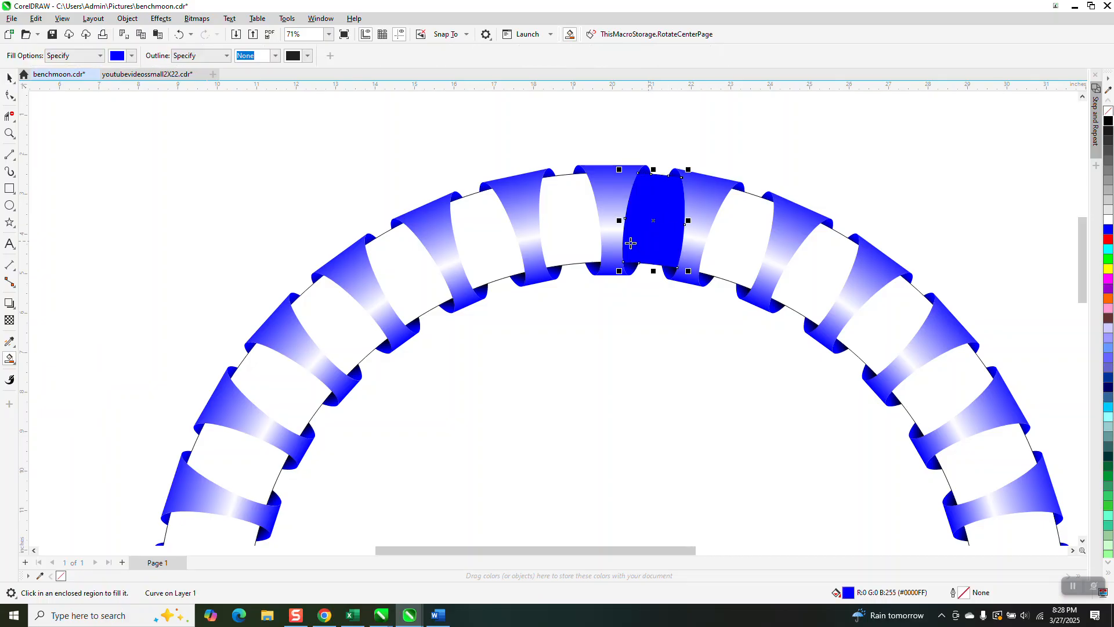
- Give the blue gap piece a fountain fill running across its width, black at both ends and blue in the middle
left_click(8, 134)
left_click_drag(603, 157, 774, 345)
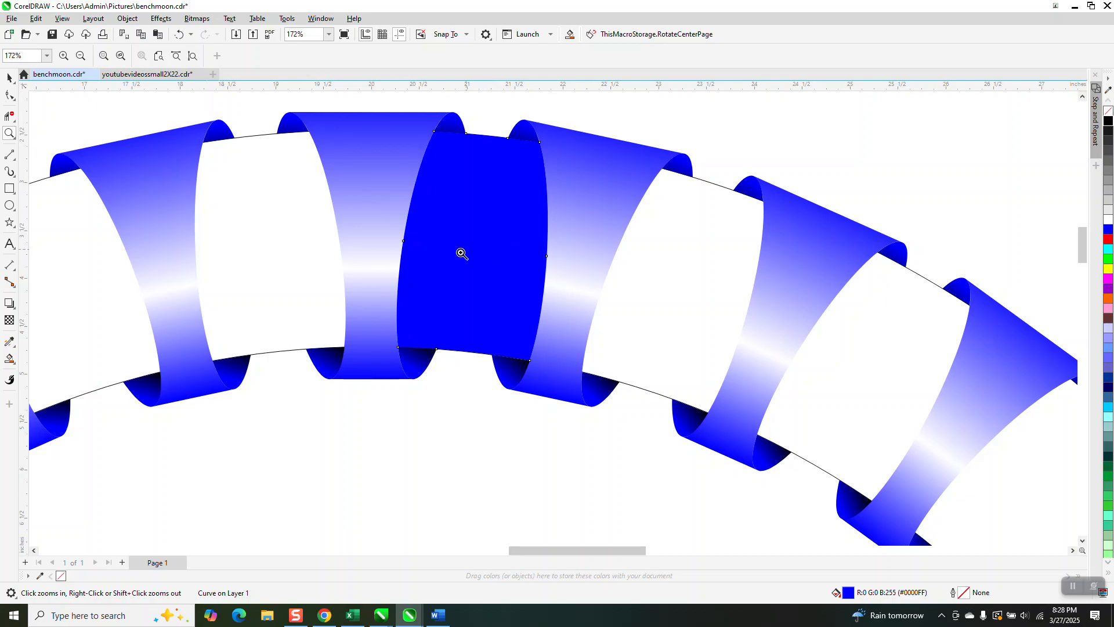
left_click(11, 361)
left_click(42, 358)
left_click_drag(404, 241, 539, 253)
left_click_drag(1108, 123, 544, 254)
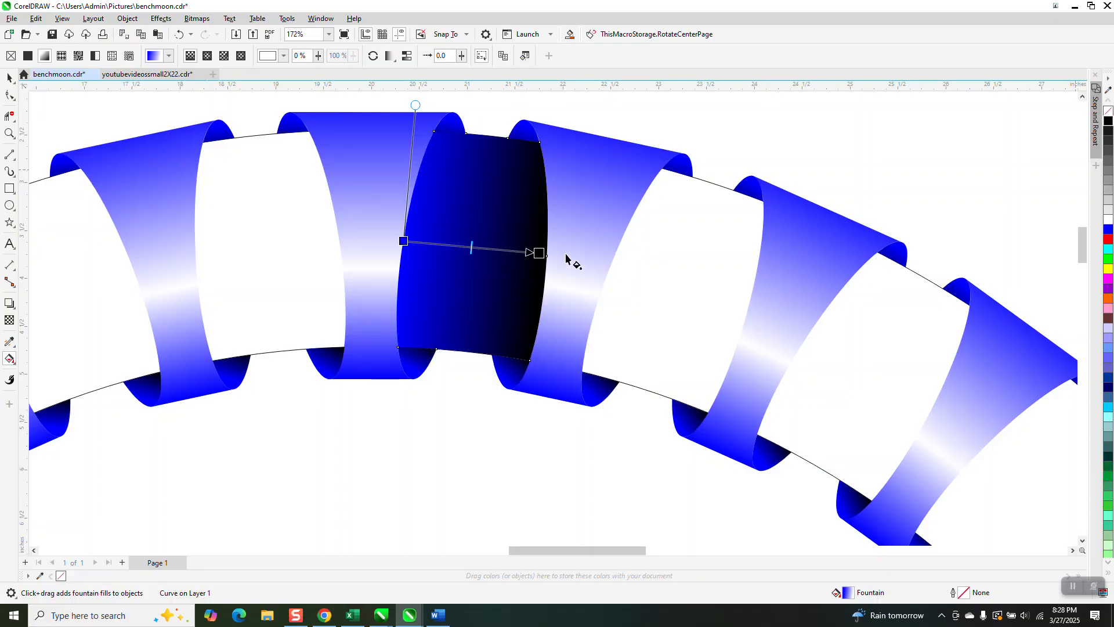
left_click_drag(1108, 121, 405, 242)
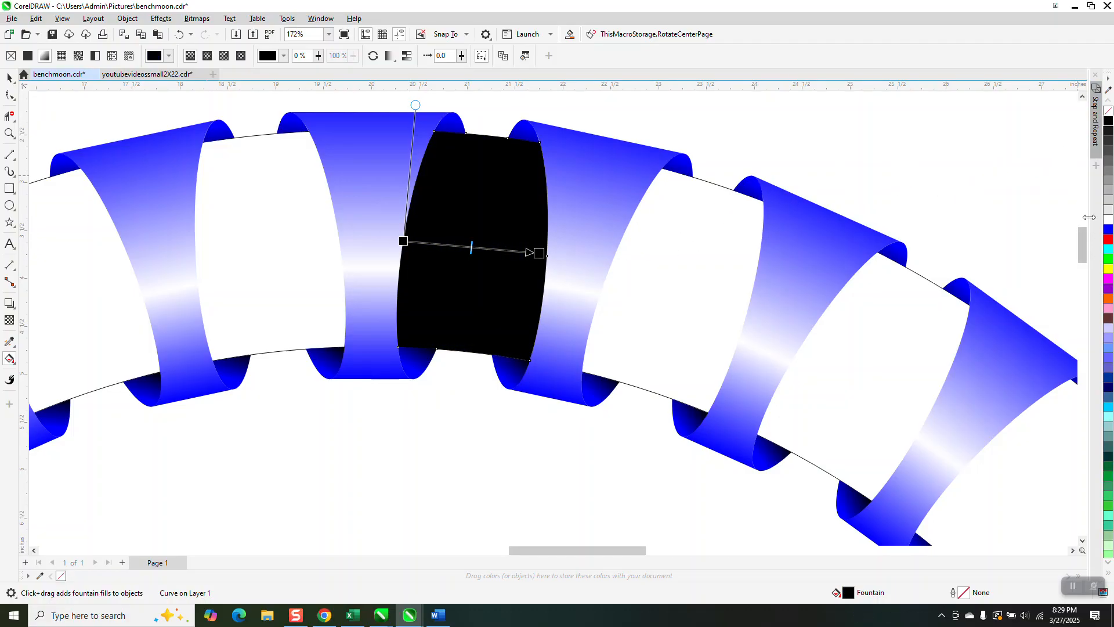
left_click_drag(1108, 229, 471, 248)
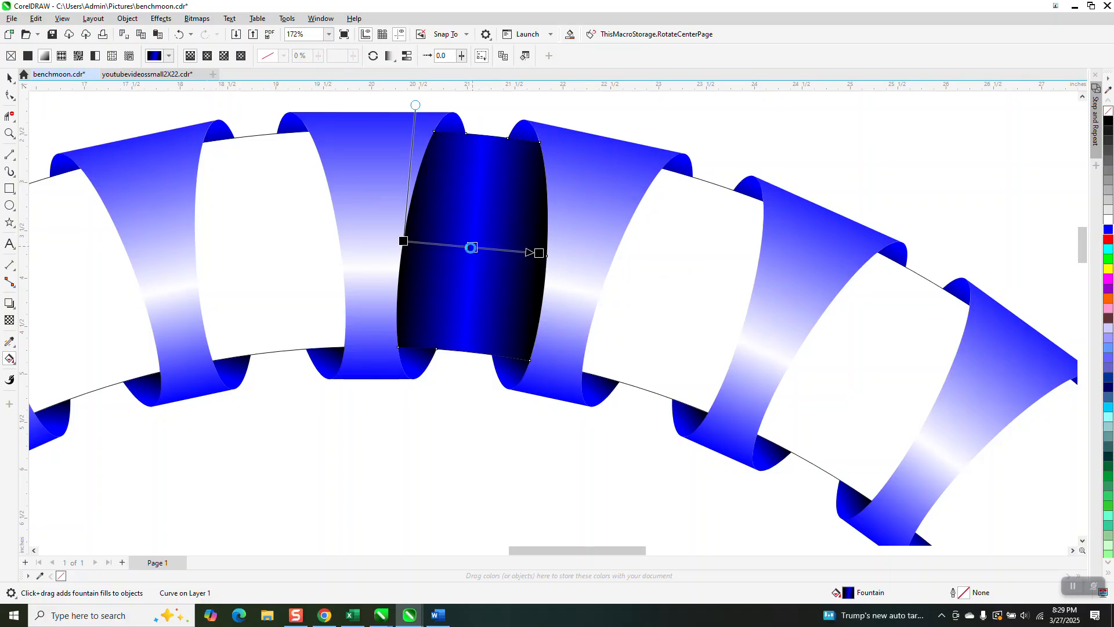
- Move the gap piece's blue fill node to 39% and add a second blue node right of centre, undoing the misplaced solid fill
left_click_drag(471, 246, 457, 245)
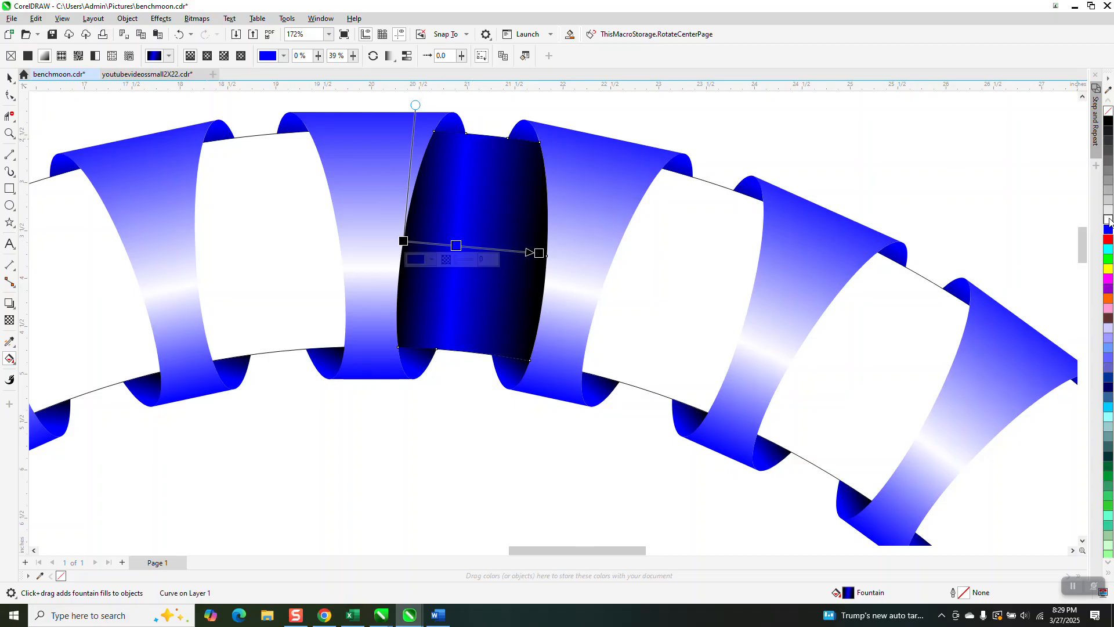
left_click_drag(1110, 231, 485, 250)
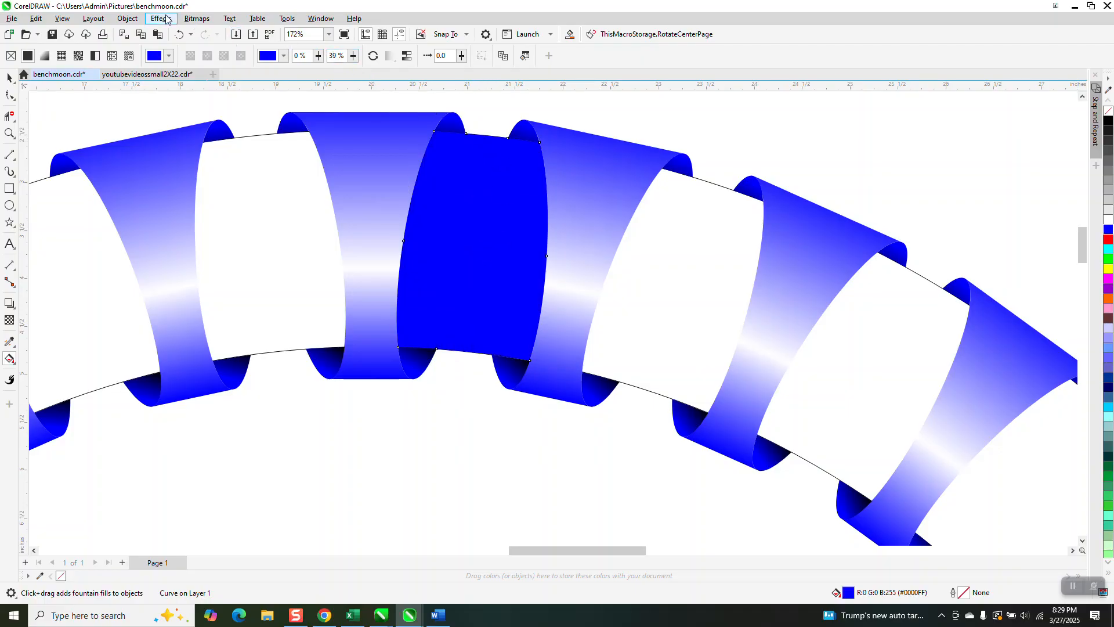
left_click(181, 37)
left_click_drag(1108, 229, 493, 251)
scroll(607, 154, "down", 1)
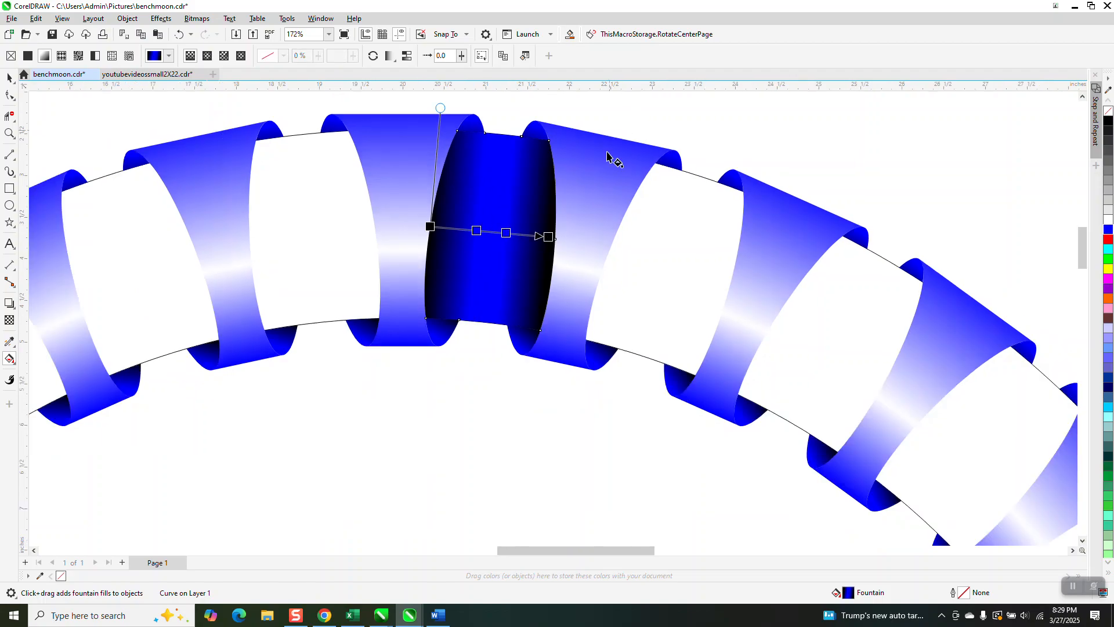
- Repeat the fountain-filled gap piece as rotated copies every 12° until all gaps around the ring are filled
left_click(9, 77)
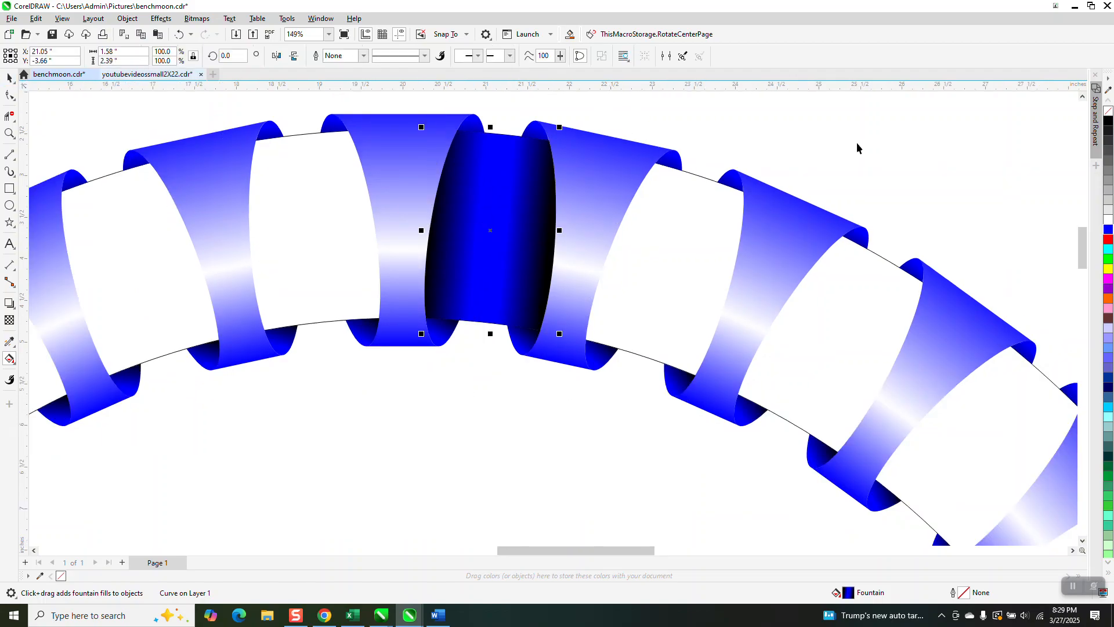
scroll(754, 138, "down", 1)
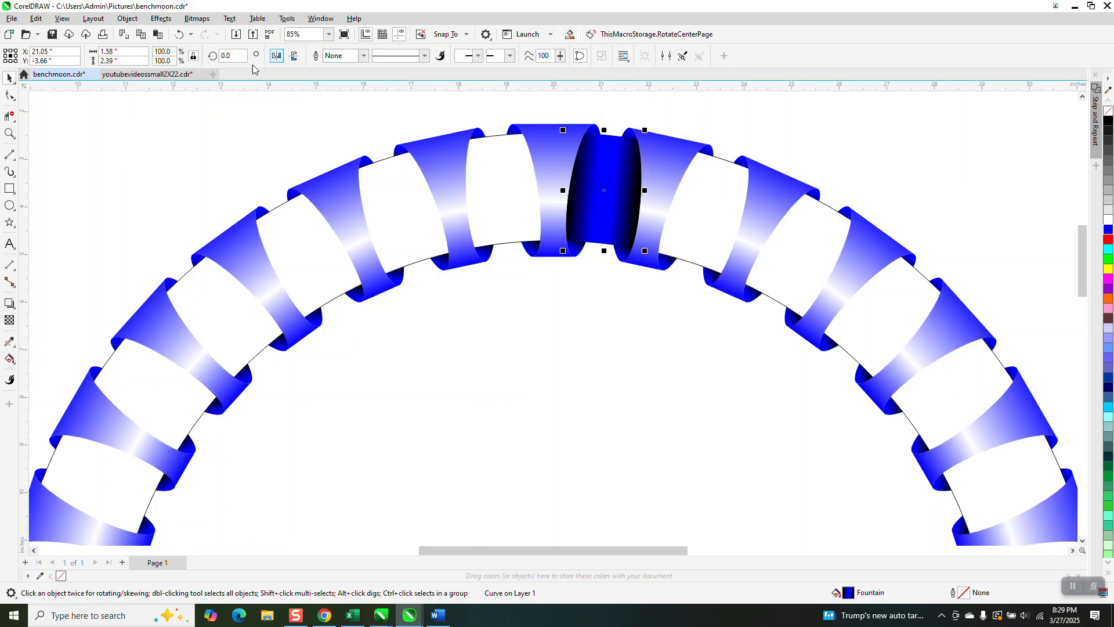
left_click(226, 55)
type("12")
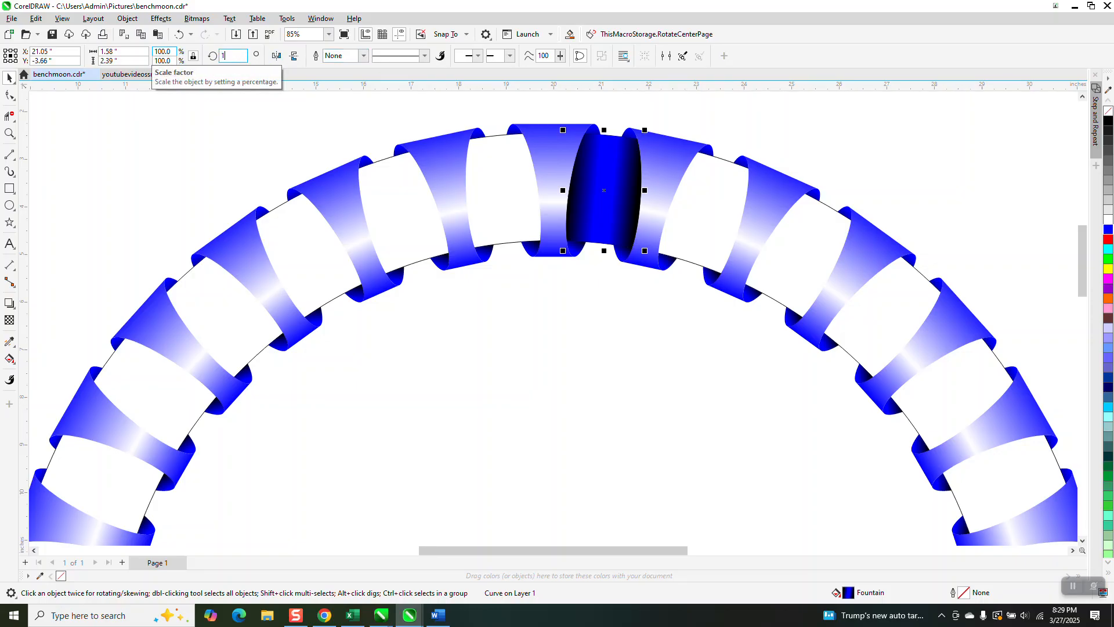
key("Return")
key("ctrl+r")
key("ctrl+r")
key("ctrl+r")
key("ctrl+r")
key("ctrl+r")
key("ctrl+r")
key("ctrl+r")
key("ctrl+r")
key("ctrl+r")
key("ctrl+r")
key("ctrl+r")
key("ctrl+r")
key("ctrl+r")
key("ctrl+r")
key("ctrl+r")
key("ctrl+r")
key("ctrl+r")
key("ctrl+r")
key("ctrl+r")
key("ctrl+r")
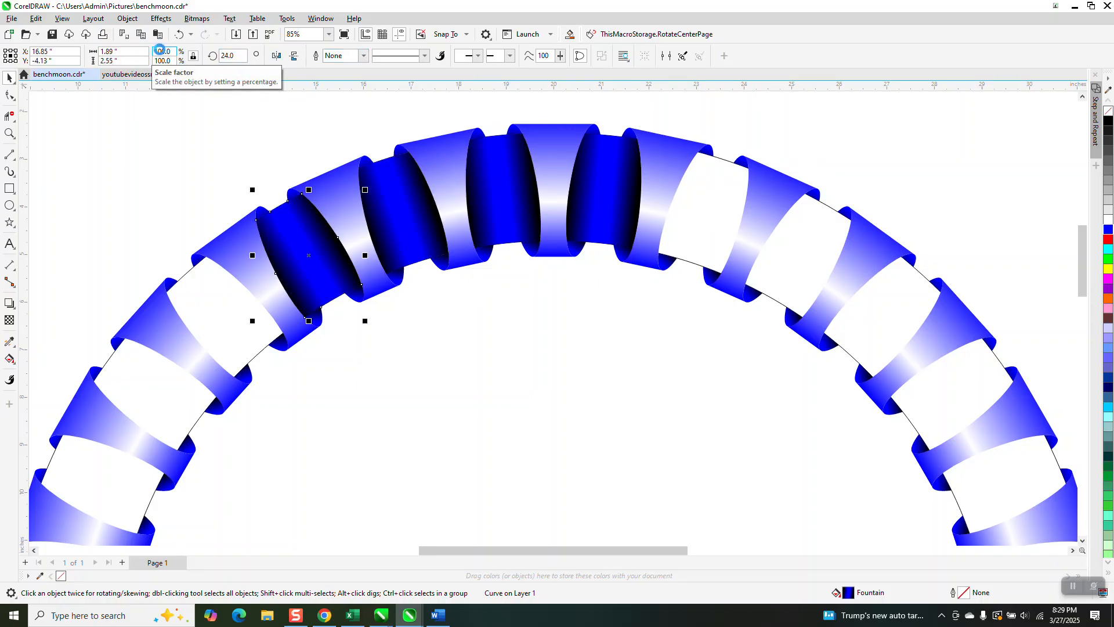
key("ctrl+r")
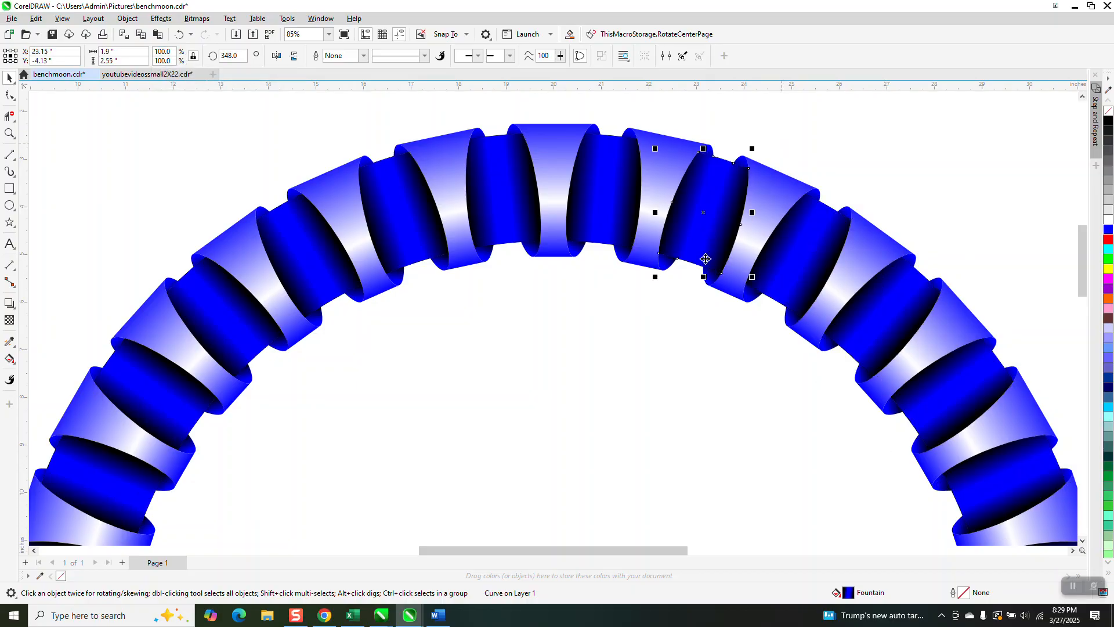
- Select the whole blue ribbon ring and place a copy of it left of the page, centred at X -16 inches
left_click(9, 132)
left_click_drag(440, 136, 537, 265)
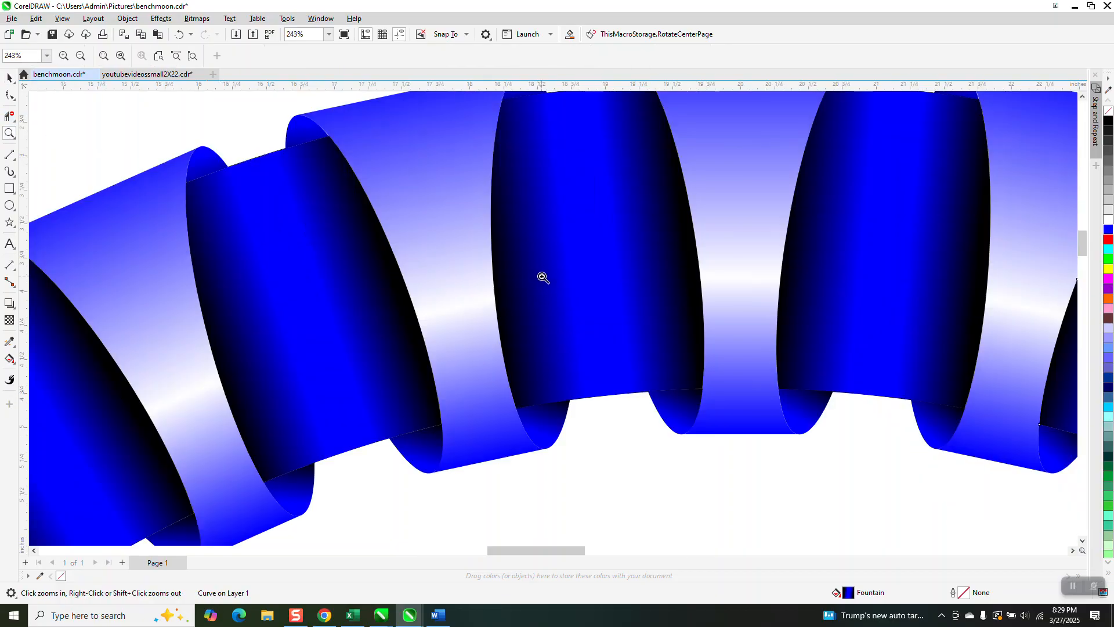
scroll(542, 277, "down", 4)
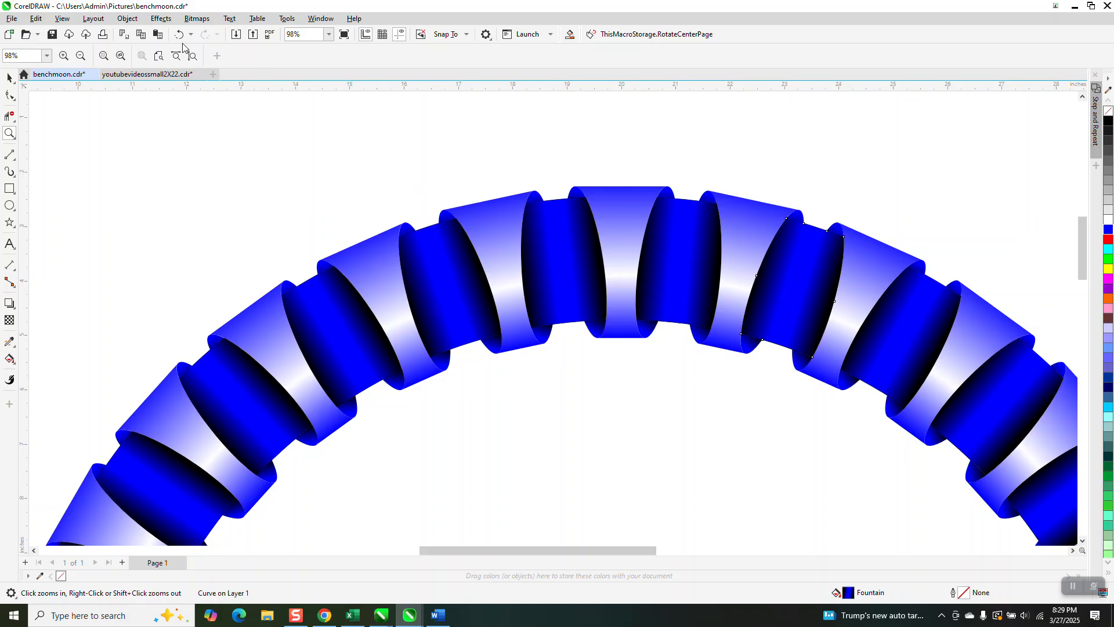
scroll(426, 119, "down", 3)
scroll(399, 161, "down", 3)
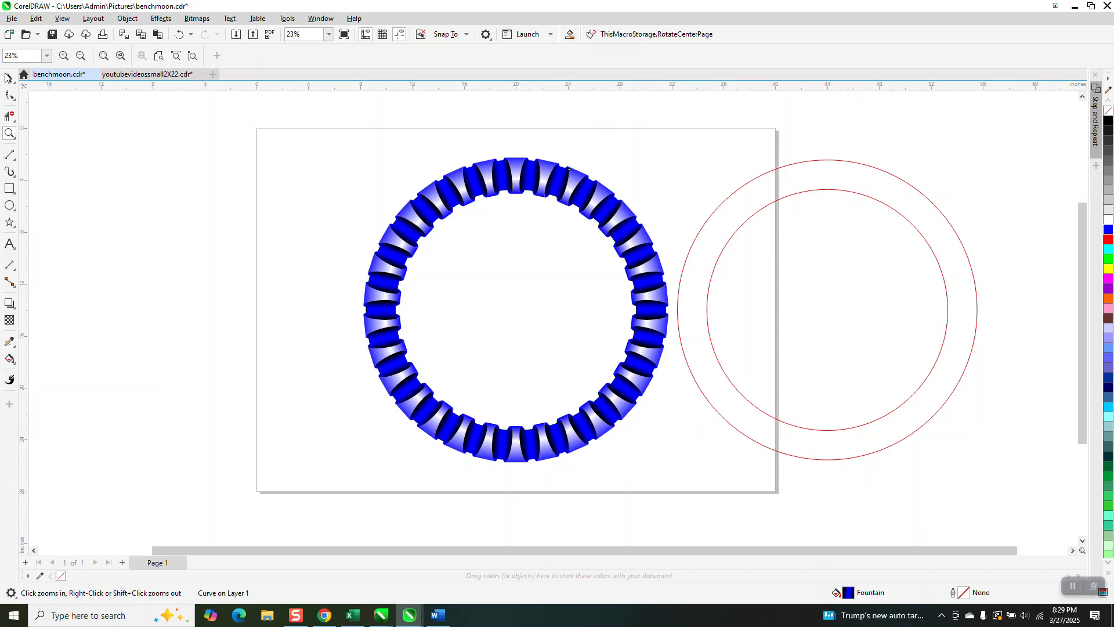
left_click(8, 77)
left_click_drag(356, 117, 691, 454)
left_click_drag(323, 148, 689, 443)
key("Left")
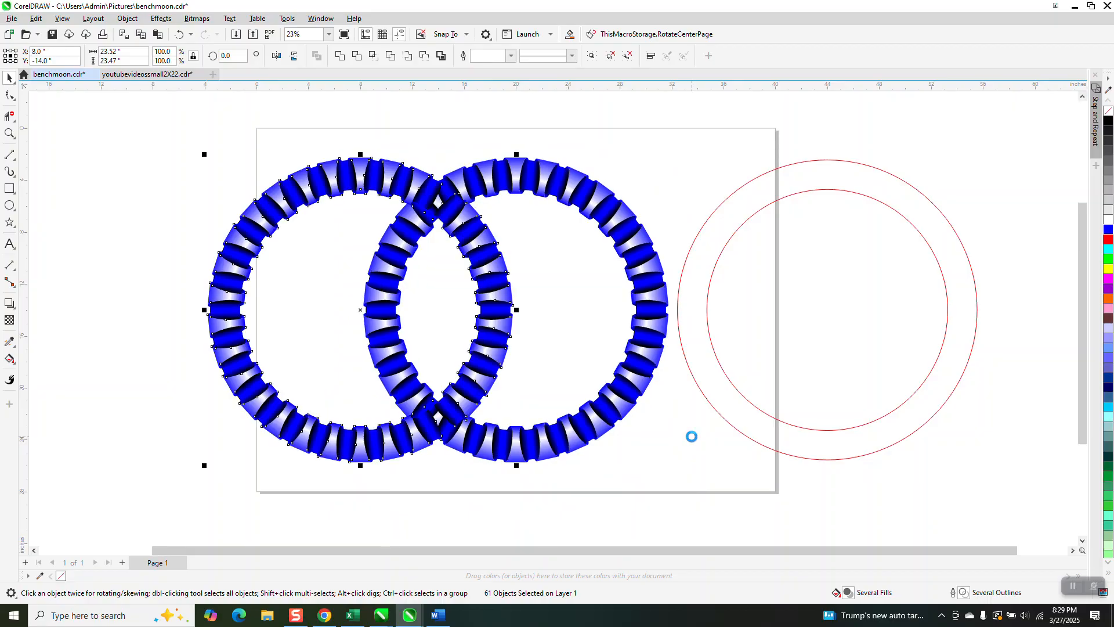
key("Left")
key("Left")
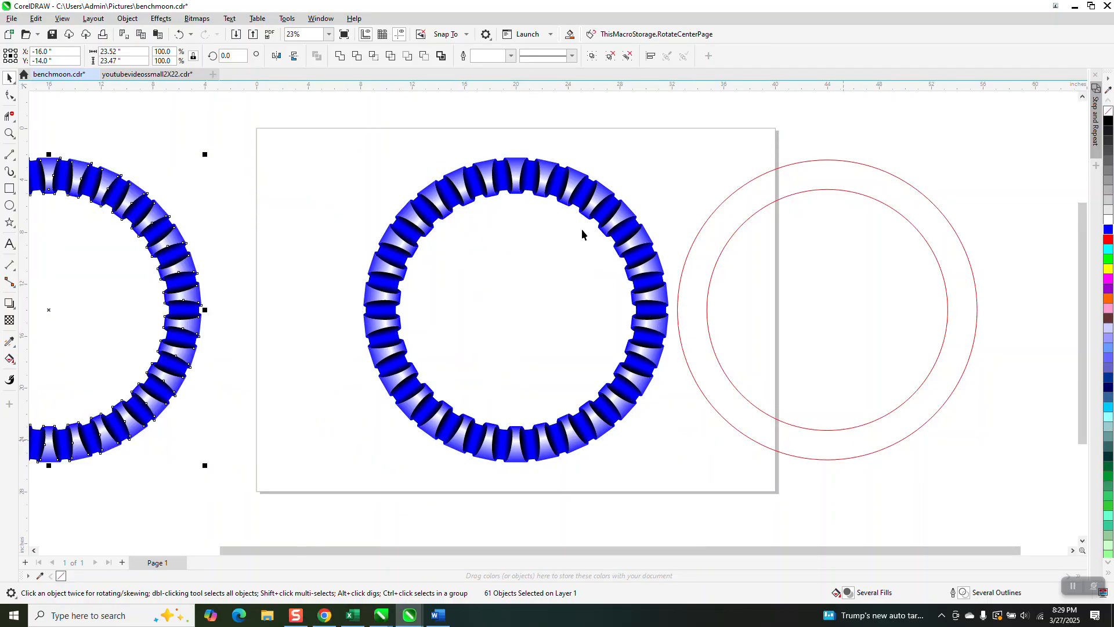
- Select all the objects of the ribbon ring left of the page and copy them
left_click(502, 183)
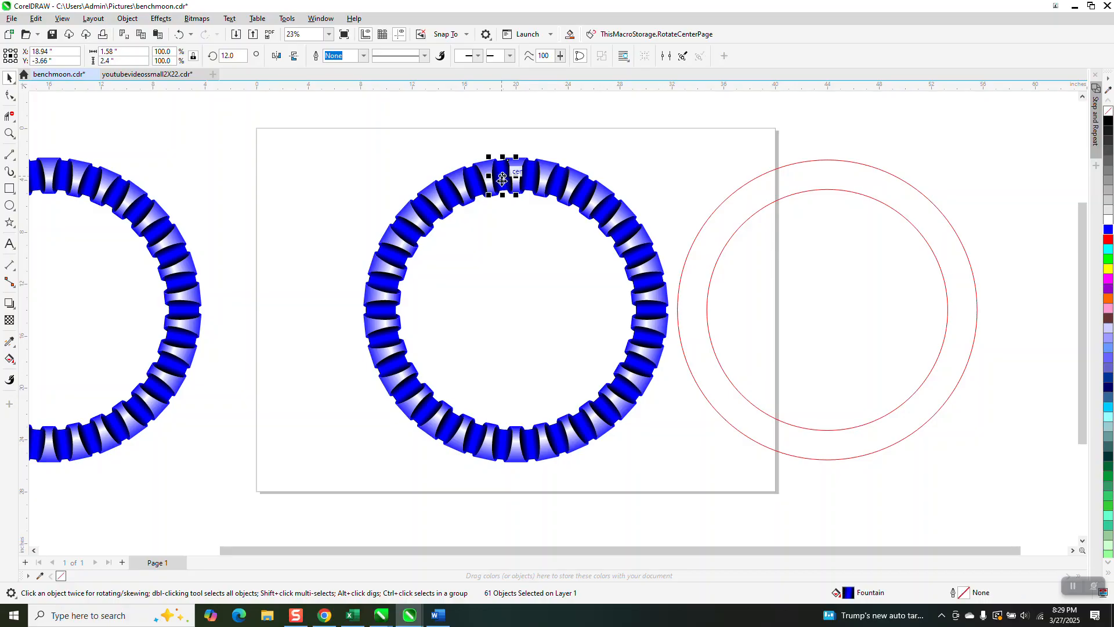
scroll(613, 280, "down", 2)
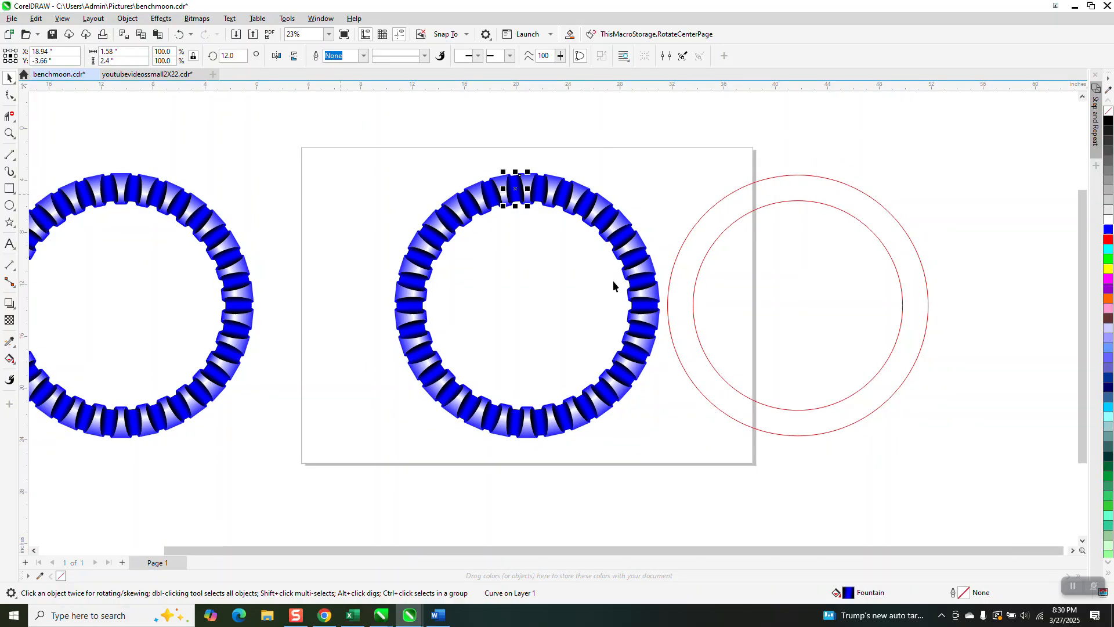
left_click_drag(50, 264, 363, 464)
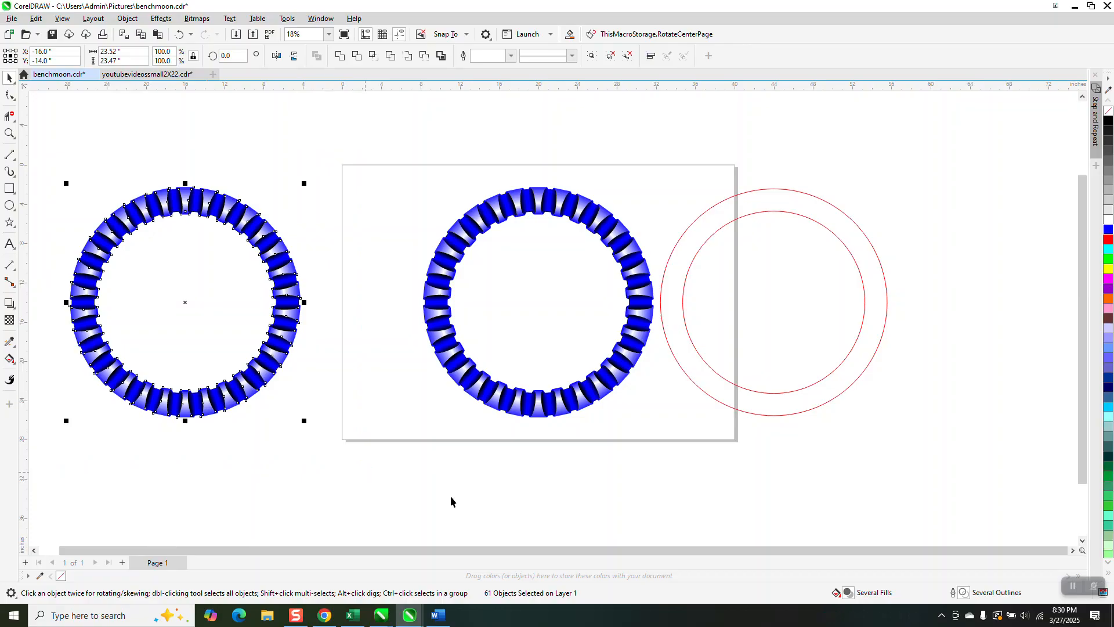
- Undo back to before the gap piece was repeated around the ring, and paste the copied ring left of the page
left_click(191, 35)
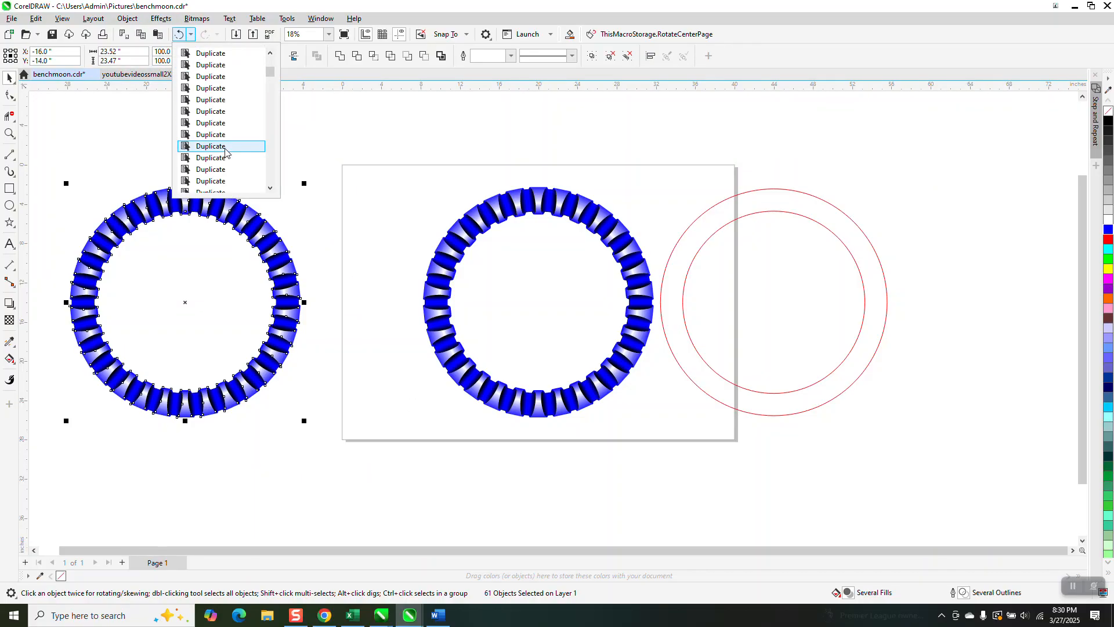
left_click(269, 188)
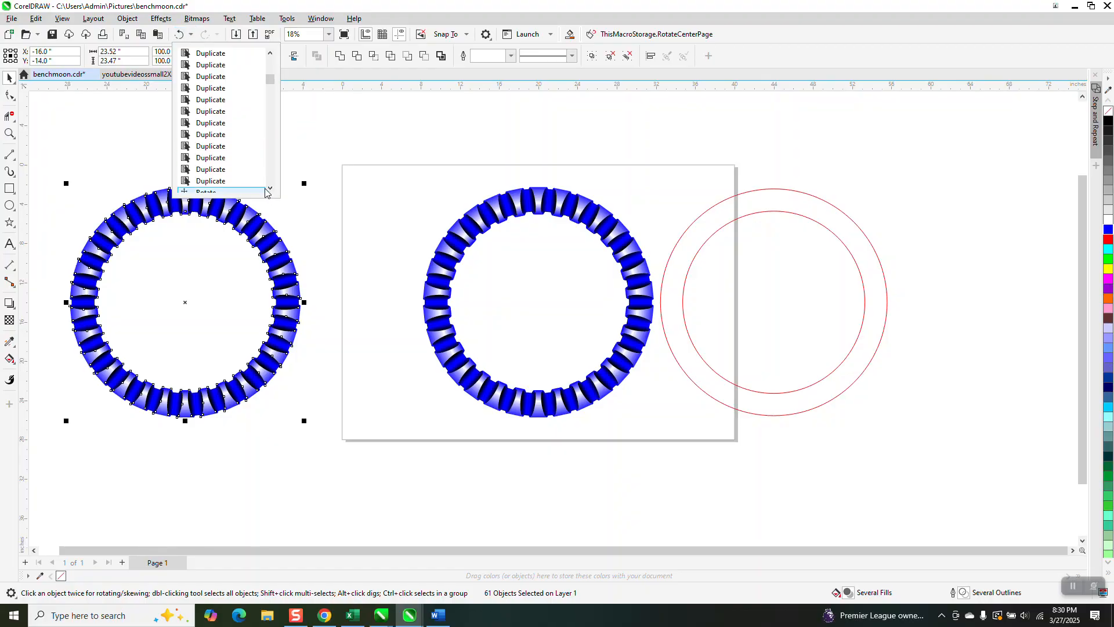
left_click(210, 181)
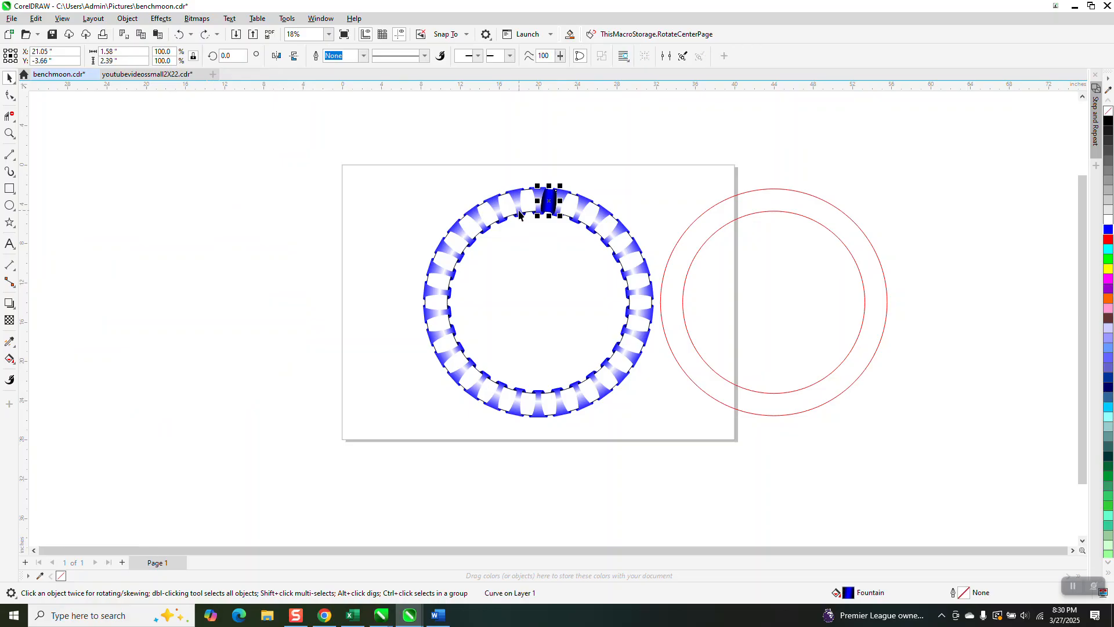
right_click(163, 220)
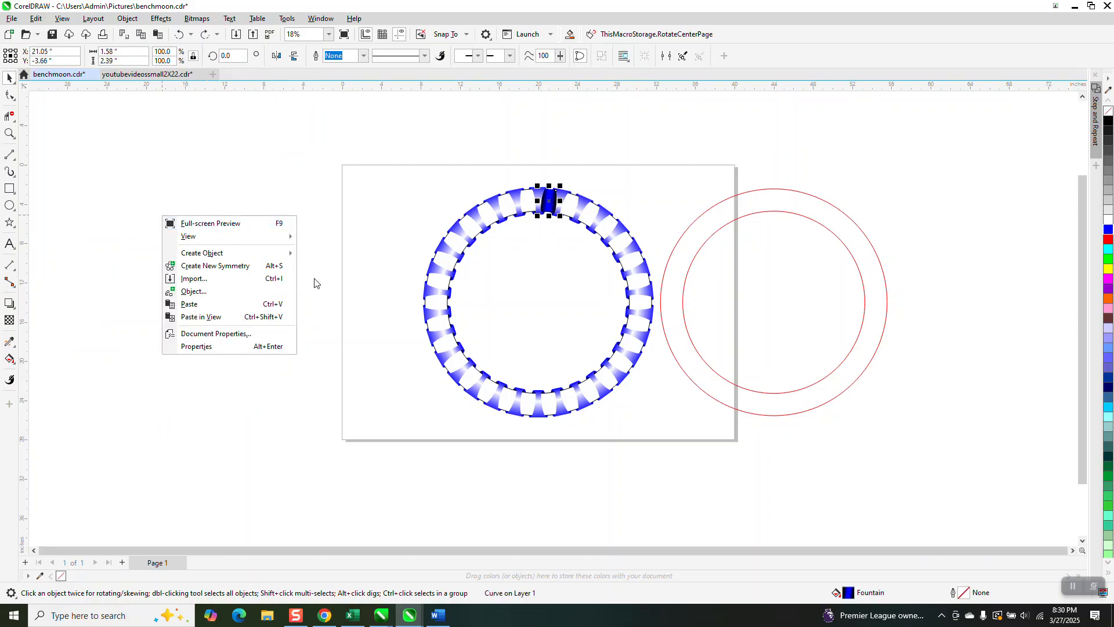
left_click(199, 306)
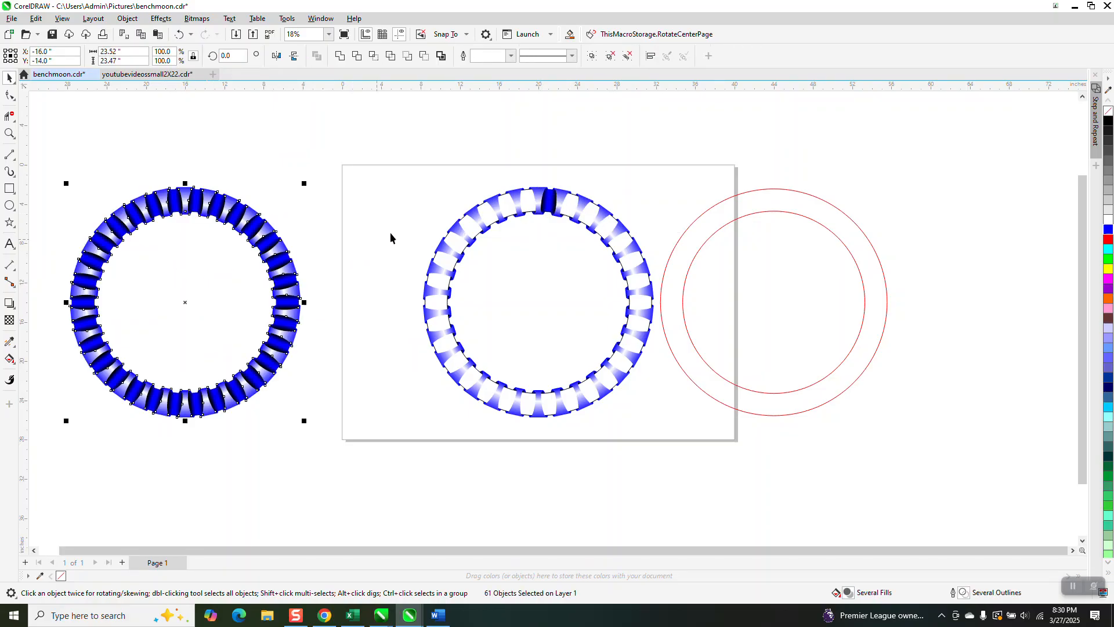
- Make the end colour of the single gap piece's fountain fill white and extend the fill's end slightly past the piece's right edge
left_click(8, 133)
left_click_drag(529, 184, 592, 246)
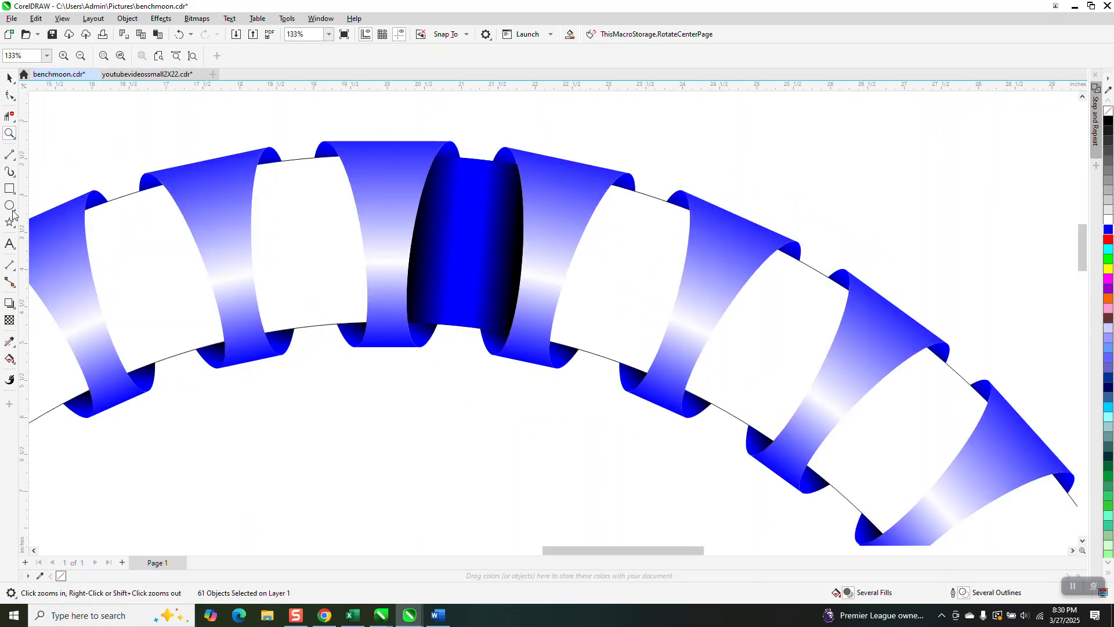
left_click(9, 359)
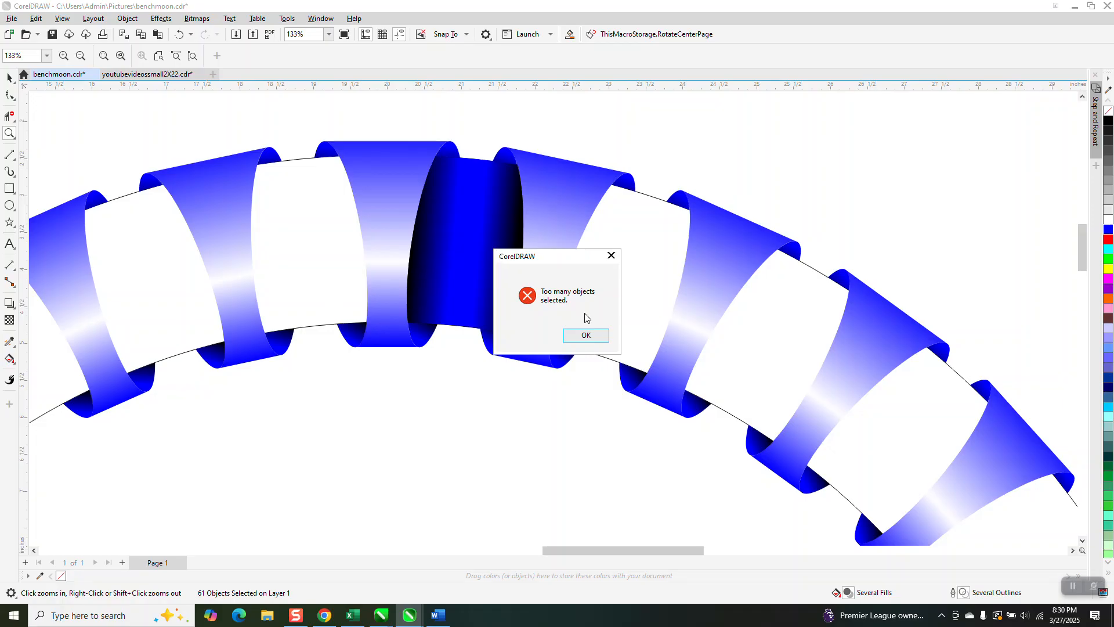
left_click(586, 335)
left_click(481, 245)
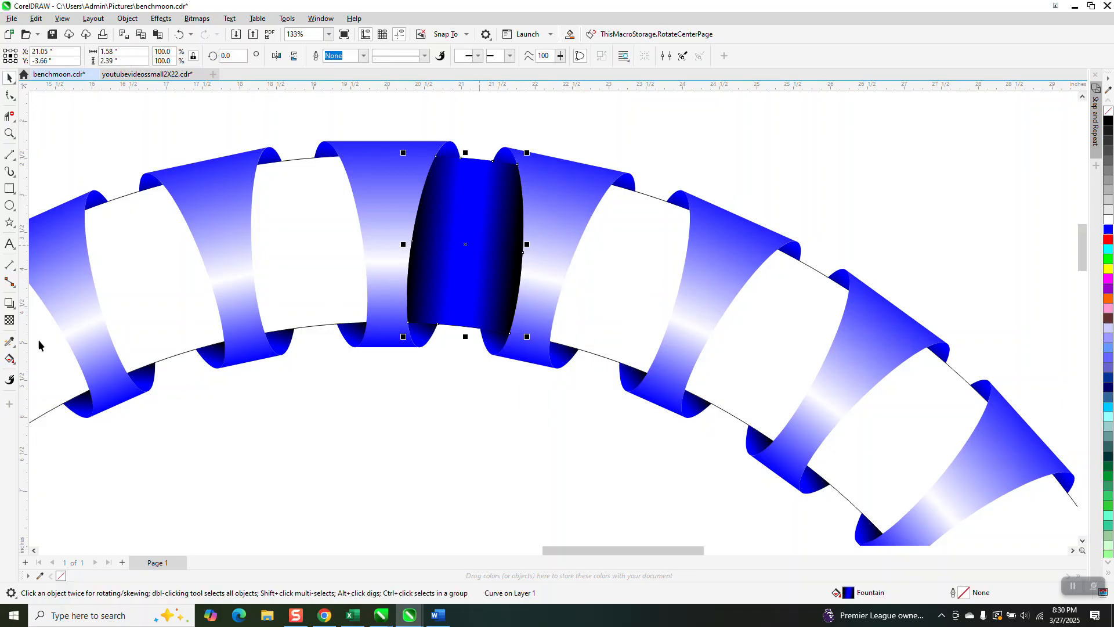
left_click(15, 365)
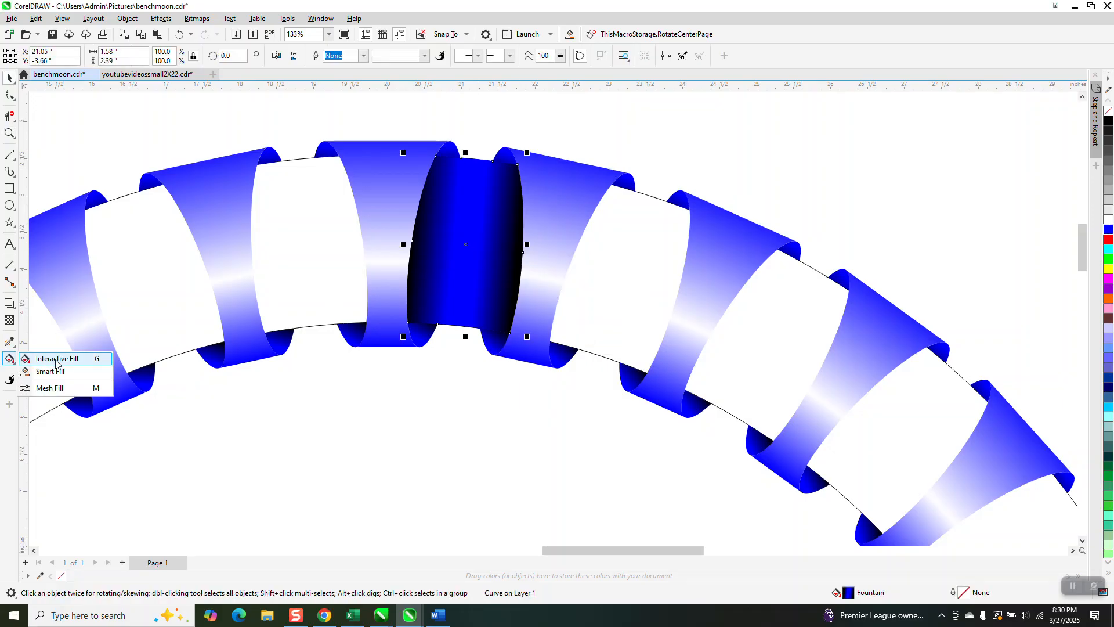
left_click(57, 358)
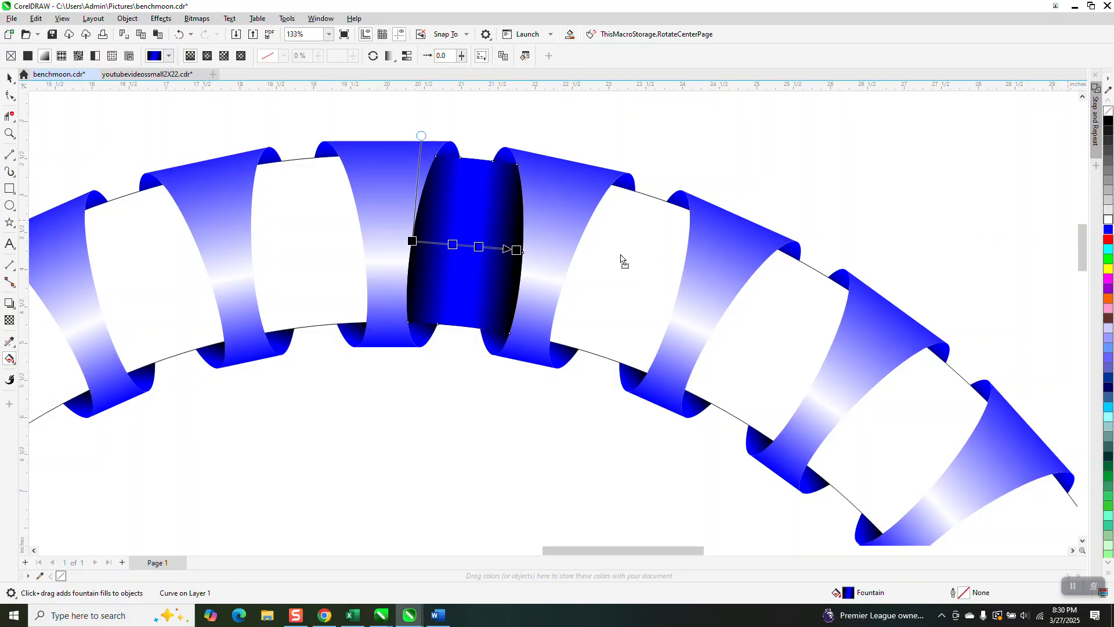
left_click(516, 249)
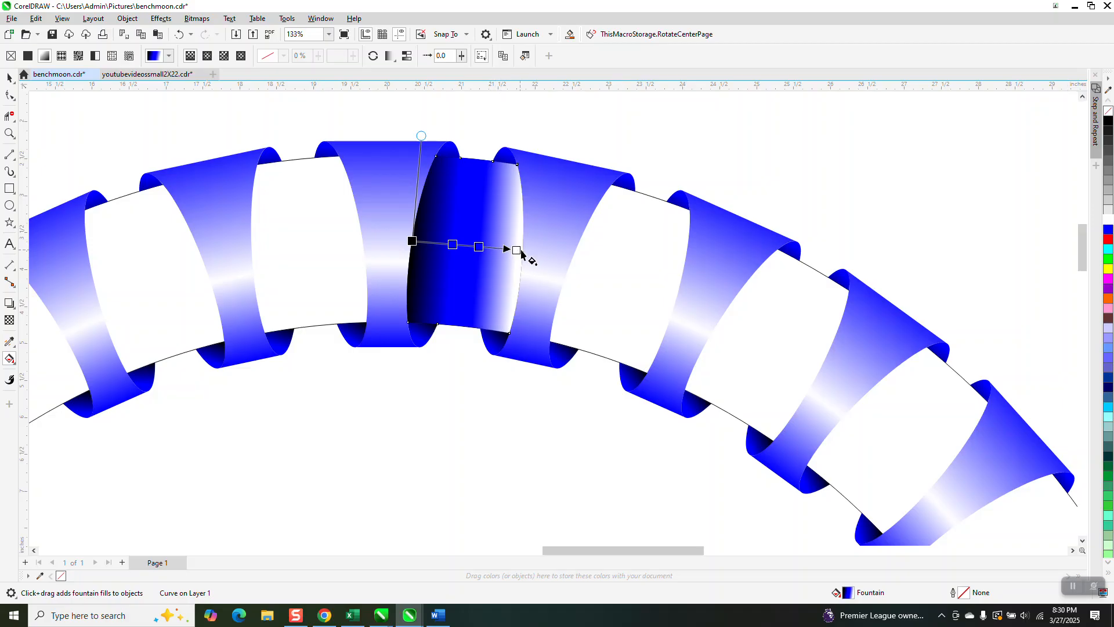
left_click_drag(516, 249, 532, 250)
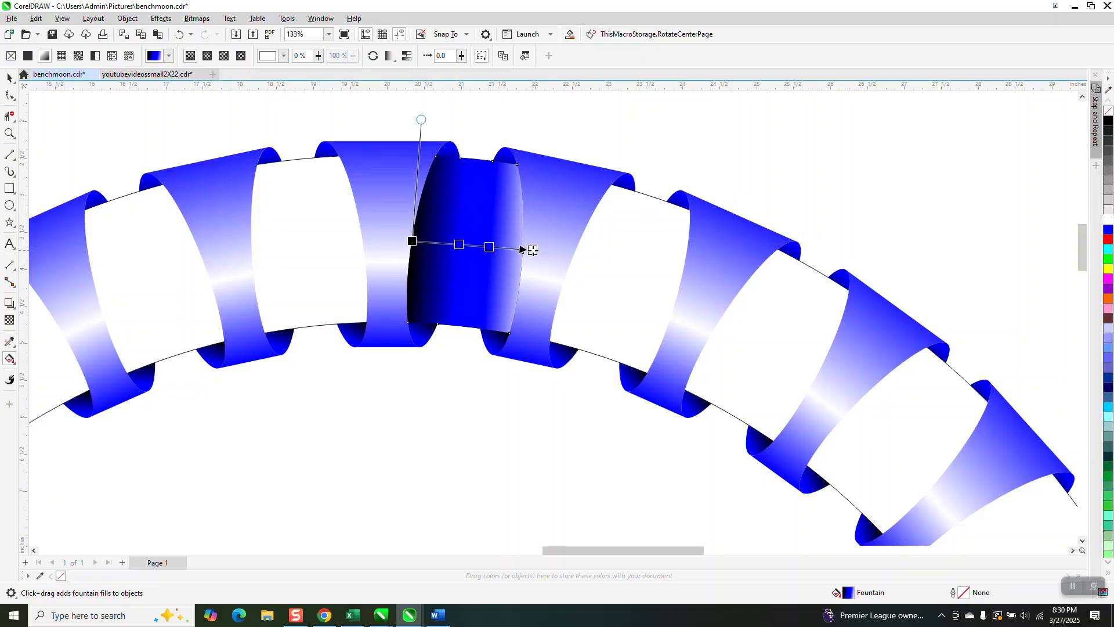
left_click(9, 77)
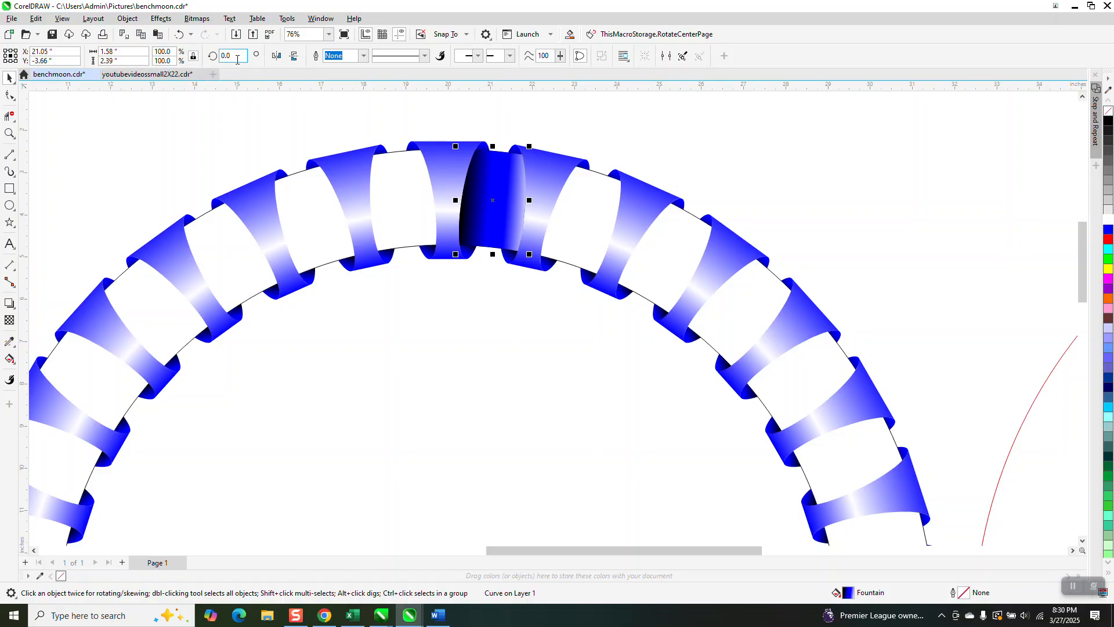
- Create a copy of the white-edged gap piece rotated 12° and repeat it around the ring on the page until every gap is filled
type("12")
key("Return")
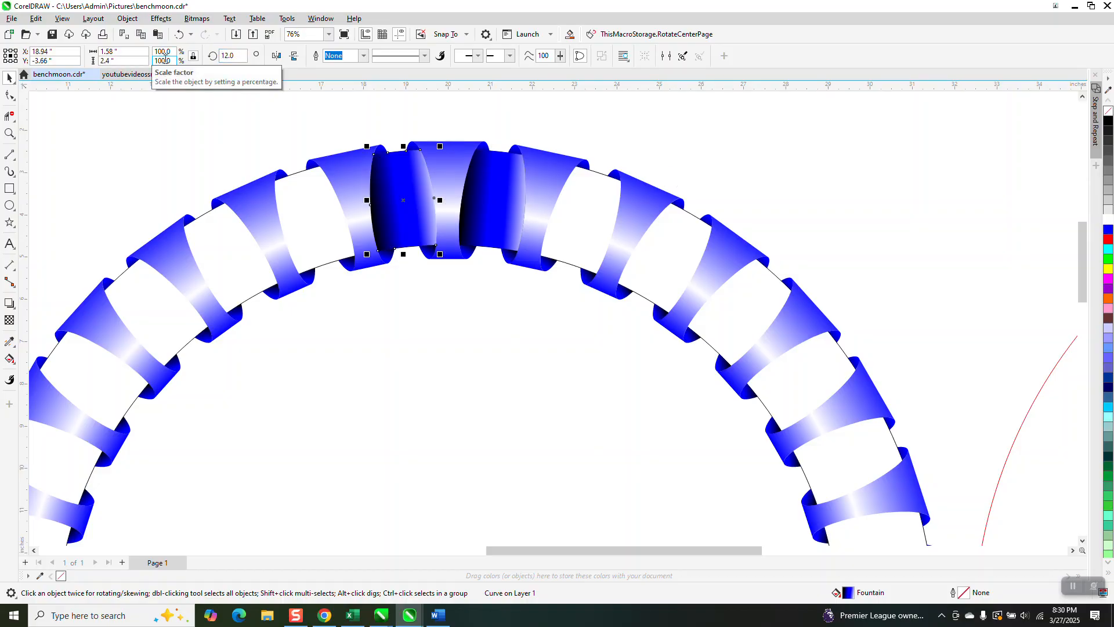
key("ctrl+r")
key("ctrl+r")
key("ctrl+r")
key("ctrl+r")
key("ctrl+r")
key("ctrl+r")
key("ctrl+r")
key("ctrl+r")
key("ctrl+r")
key("ctrl+r")
key("ctrl+r")
key("ctrl+r")
key("ctrl+r")
key("ctrl+r")
key("ctrl+r")
key("ctrl+r")
key("ctrl+r")
key("ctrl+r")
key("ctrl+r")
key("ctrl+r")
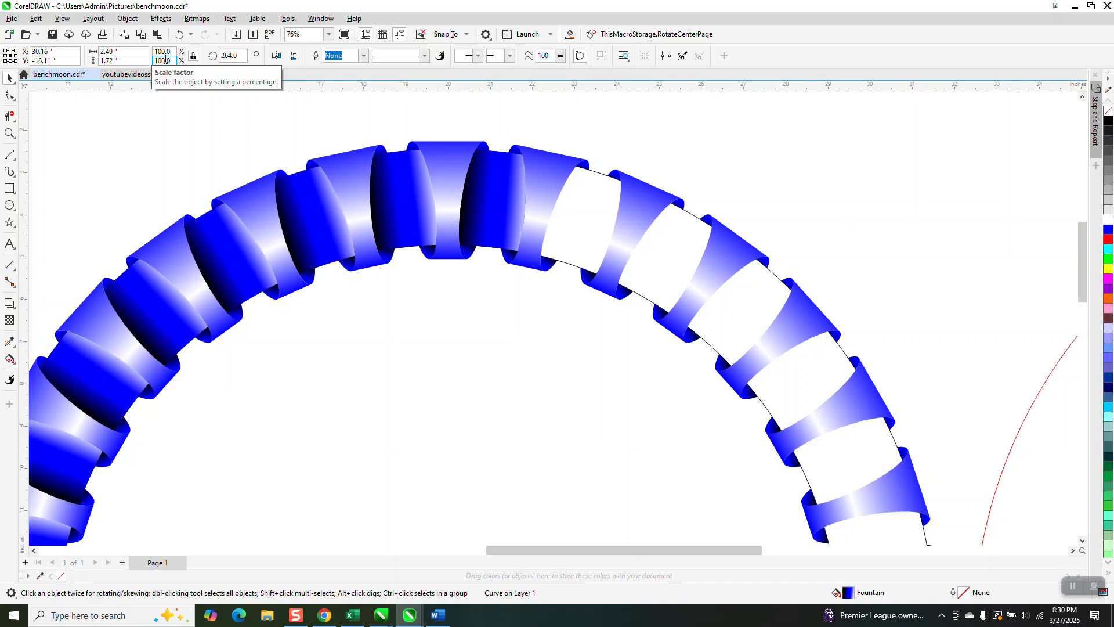
key("ctrl+r")
key("ctrl+r")
key("ctrl+r")
key("ctrl+r")
key("ctrl+r")
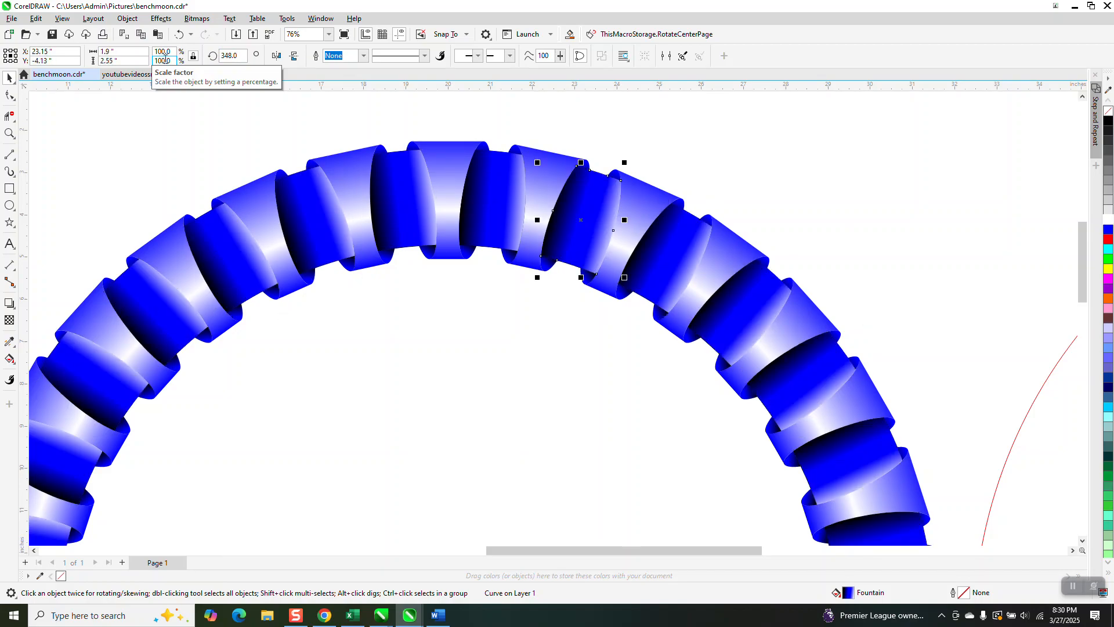
- Examine the ring on the page and the ring left of it up close, comparing the shading of their gap pieces
scroll(483, 330, "down", 4)
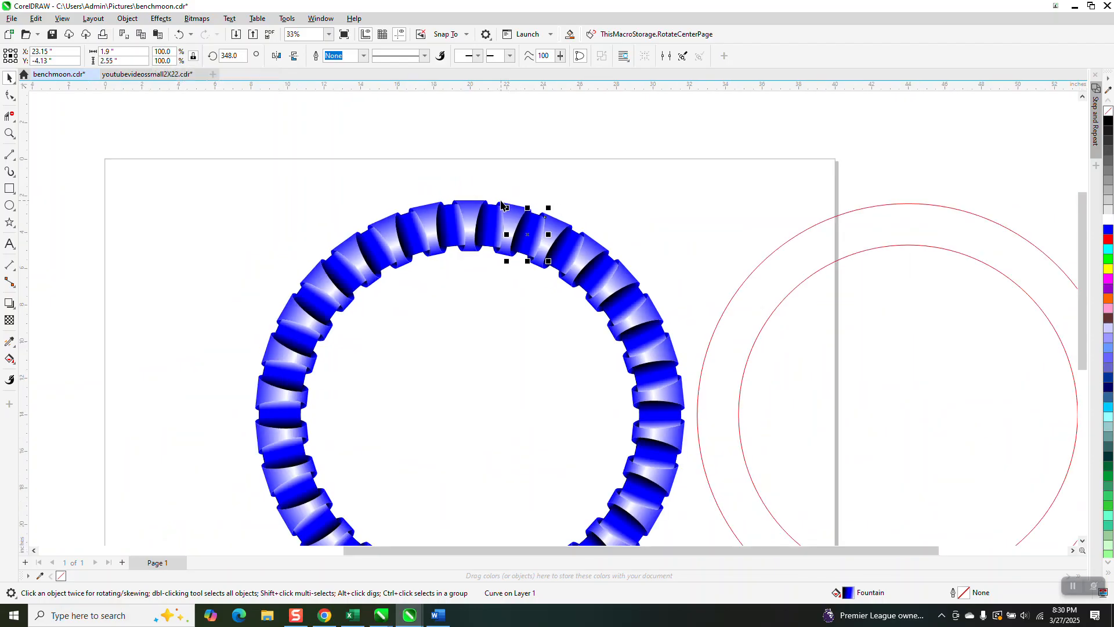
left_click(4, 134)
left_click_drag(372, 199, 460, 265)
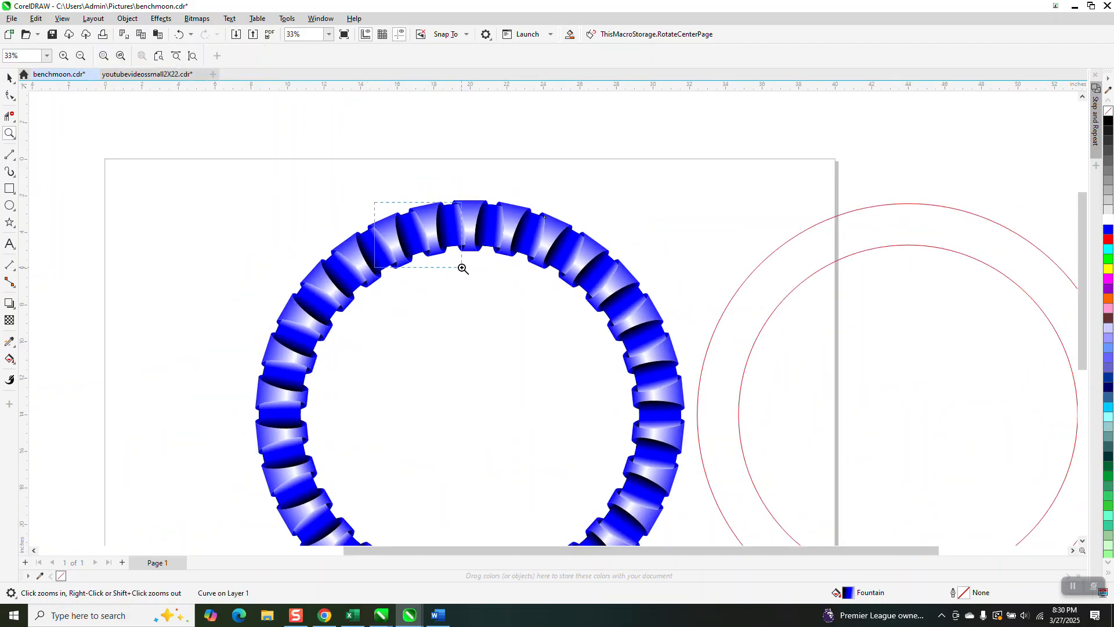
scroll(474, 258, "down", 12)
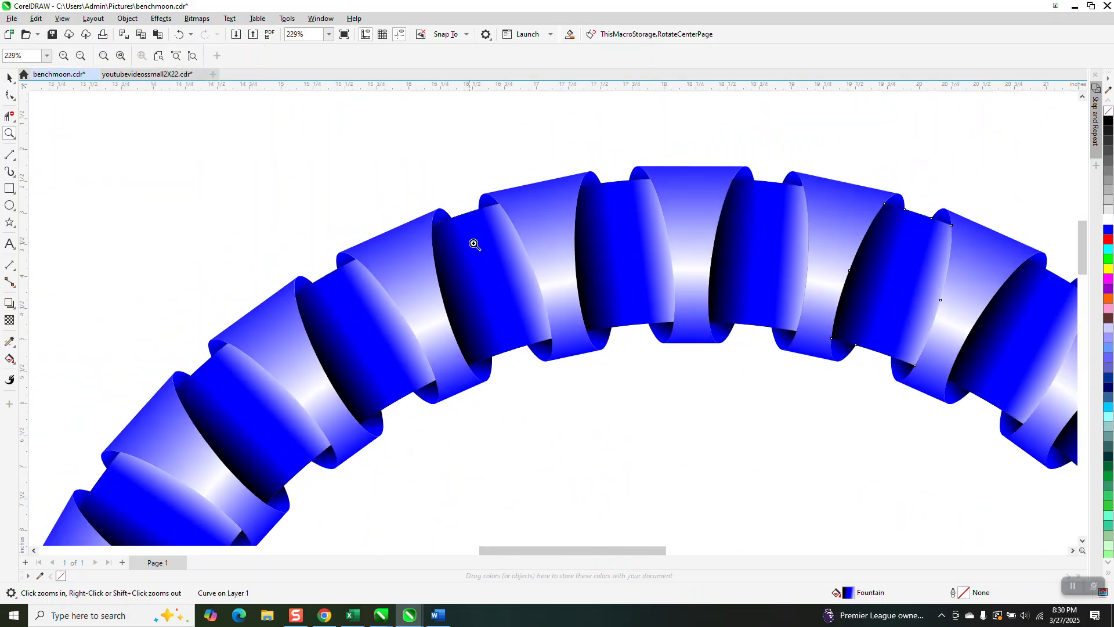
left_click_drag(283, 201, 458, 292)
scroll(458, 292, "down", 5)
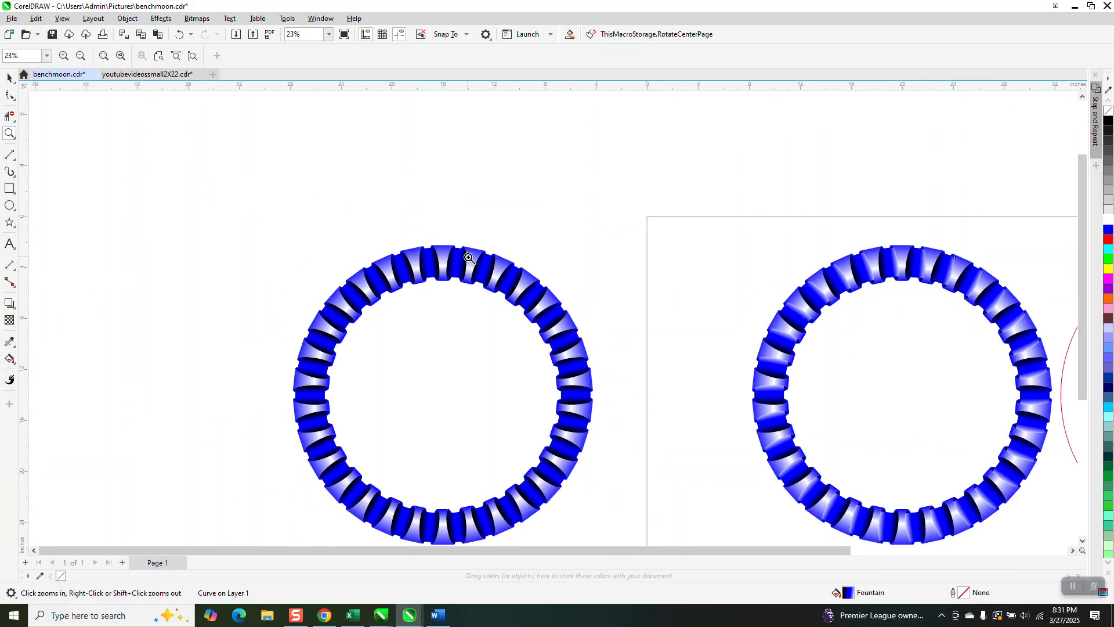
left_click_drag(548, 313, 552, 317)
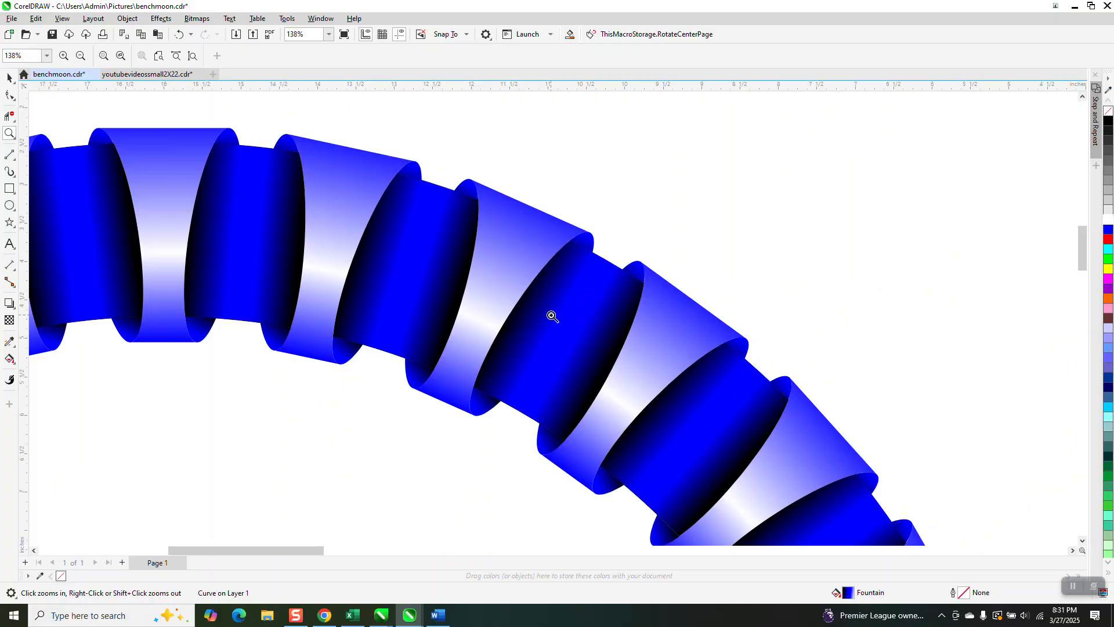
scroll(552, 316, "down", 6)
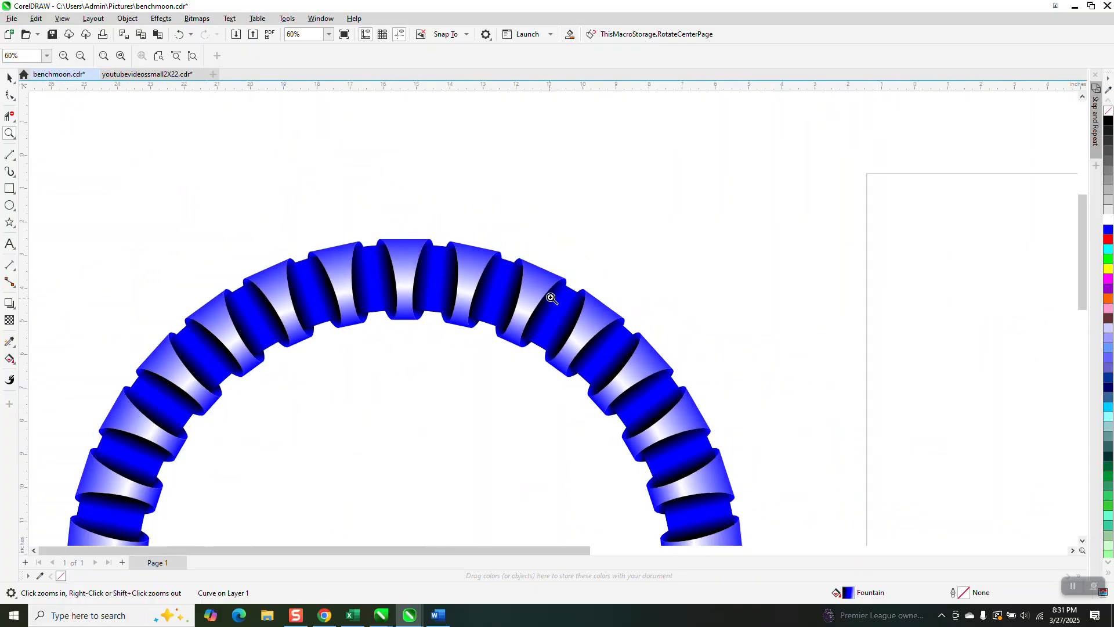